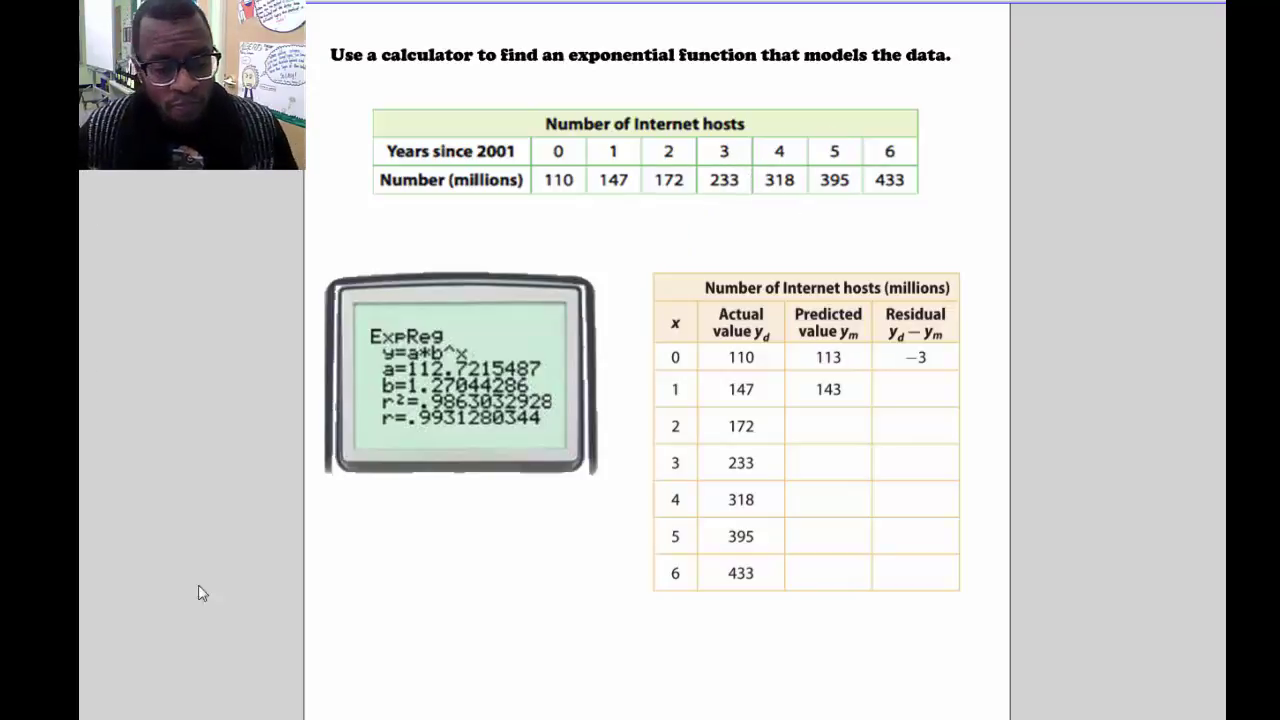
Bring the TI-SmartView TI-84 emulator in front of the internet-hosts worksheet.
{"action": "key", "text": "alt+Tab"}
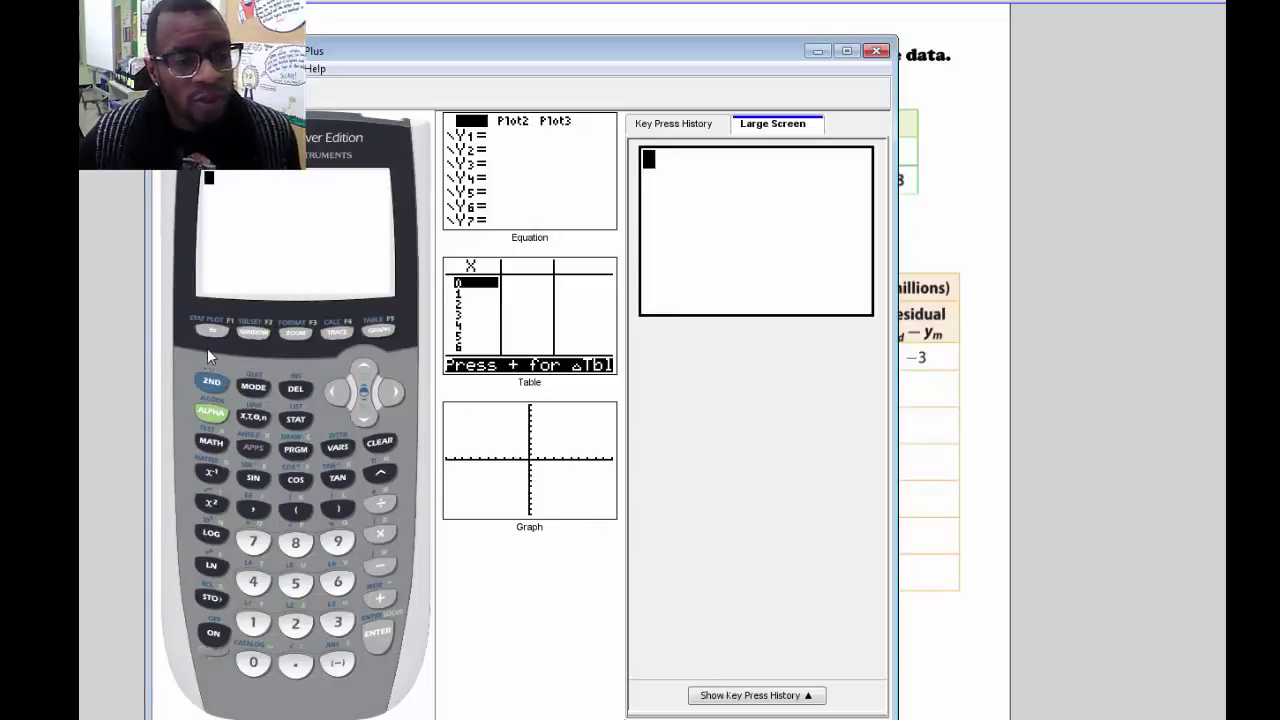
Reset the calculator's RAM using the MEM menu's Reset > All RAM option, and confirm.
{"action": "left_click", "coordinate": [209, 378]}
{"action": "left_click", "coordinate": [382, 600]}
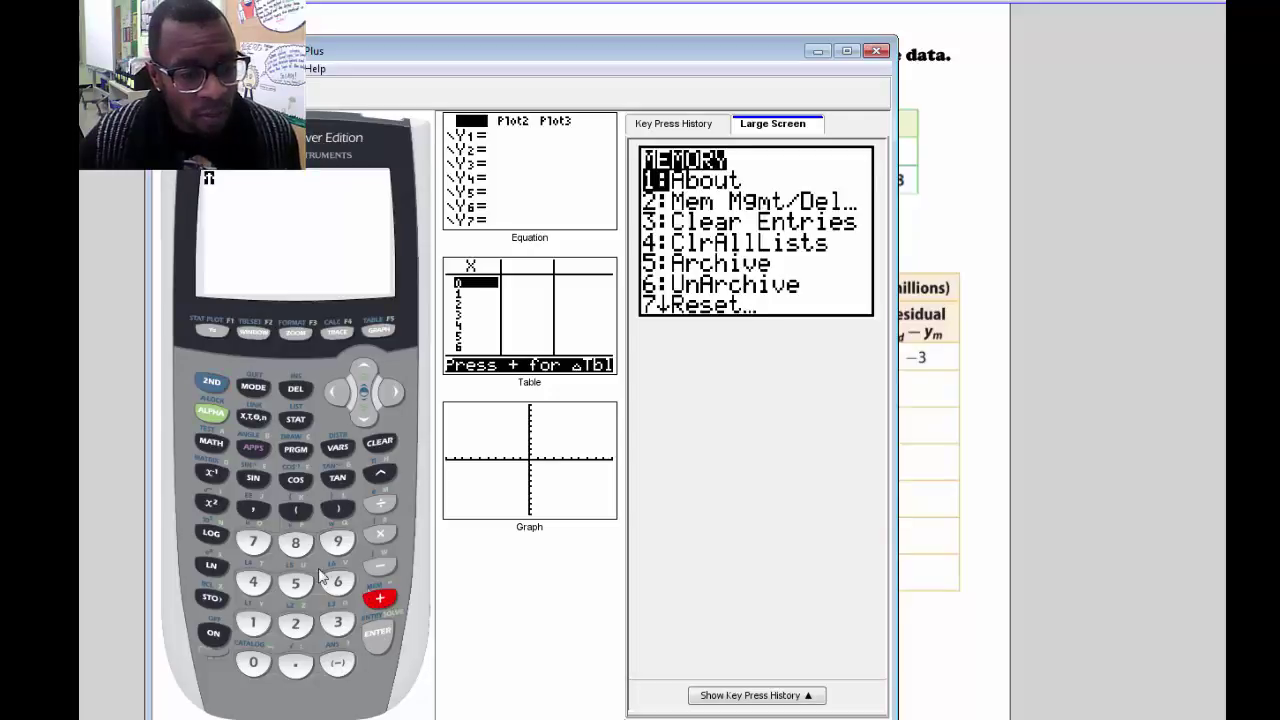
{"action": "left_click", "coordinate": [252, 543]}
{"action": "left_click", "coordinate": [253, 622]}
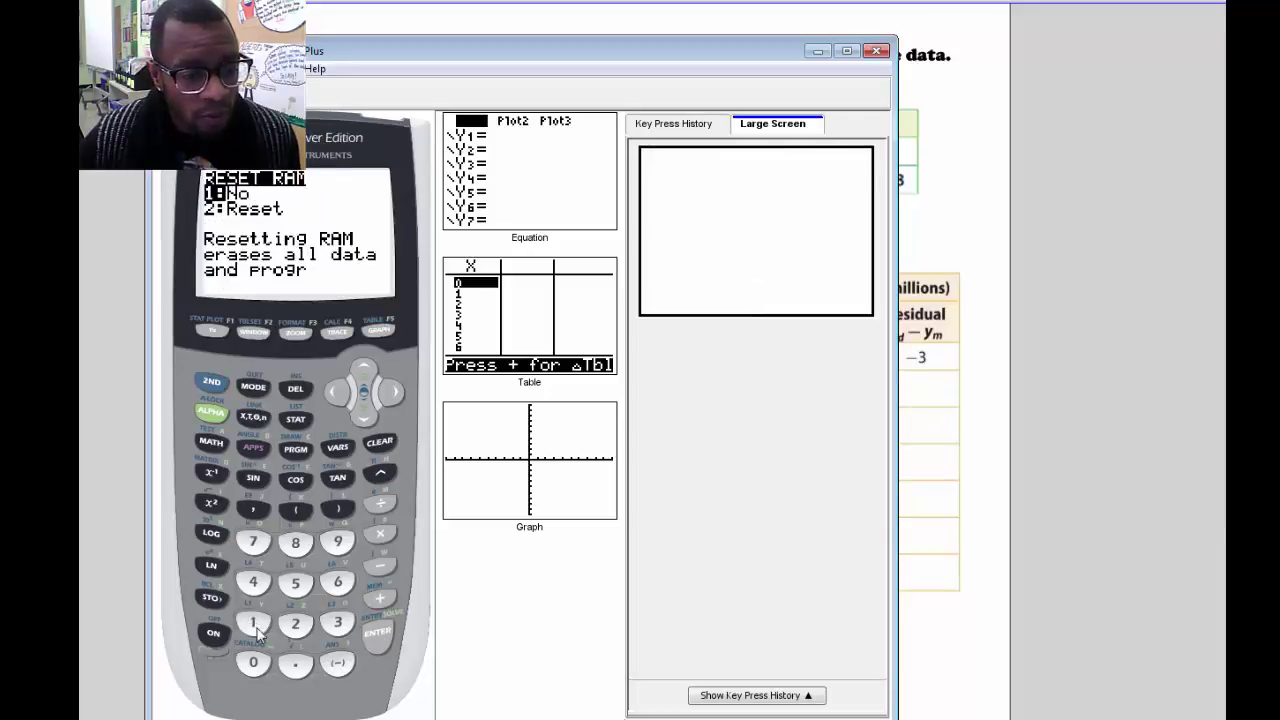
{"action": "left_click", "coordinate": [295, 624]}
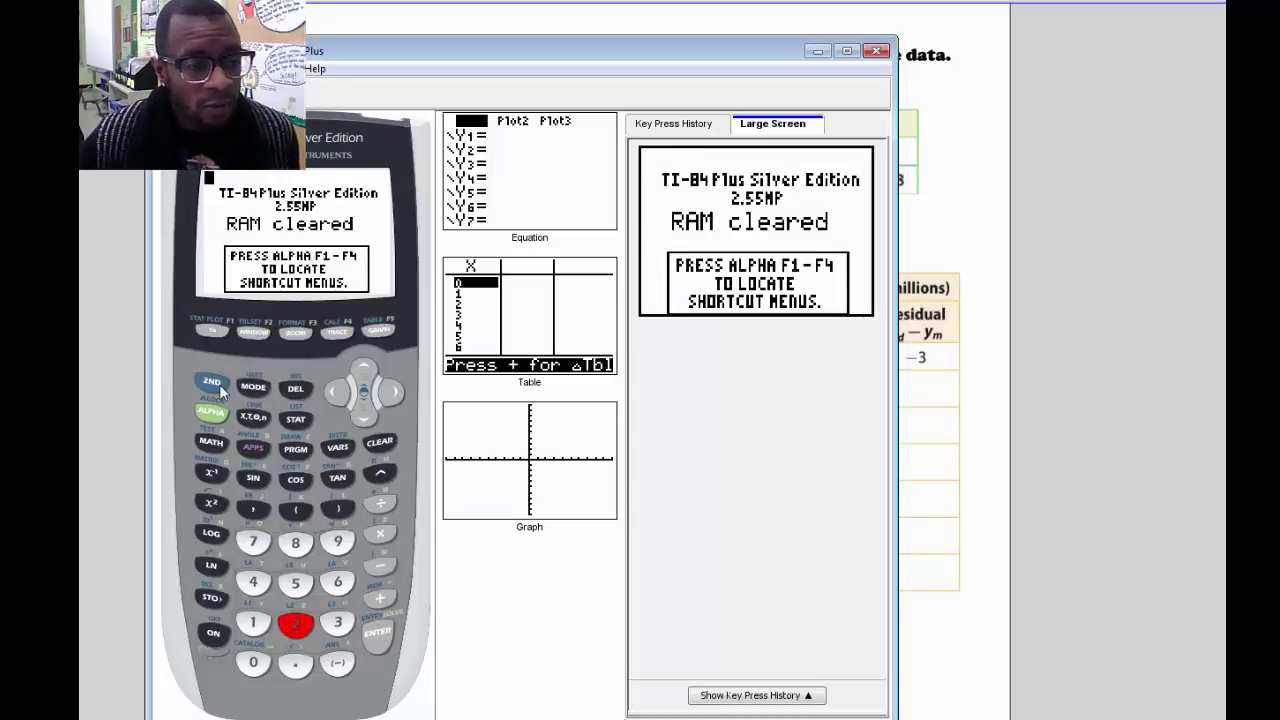
Open the STAT list editor and enter 0, 1 and 2 into L1.
{"action": "left_click", "coordinate": [296, 421]}
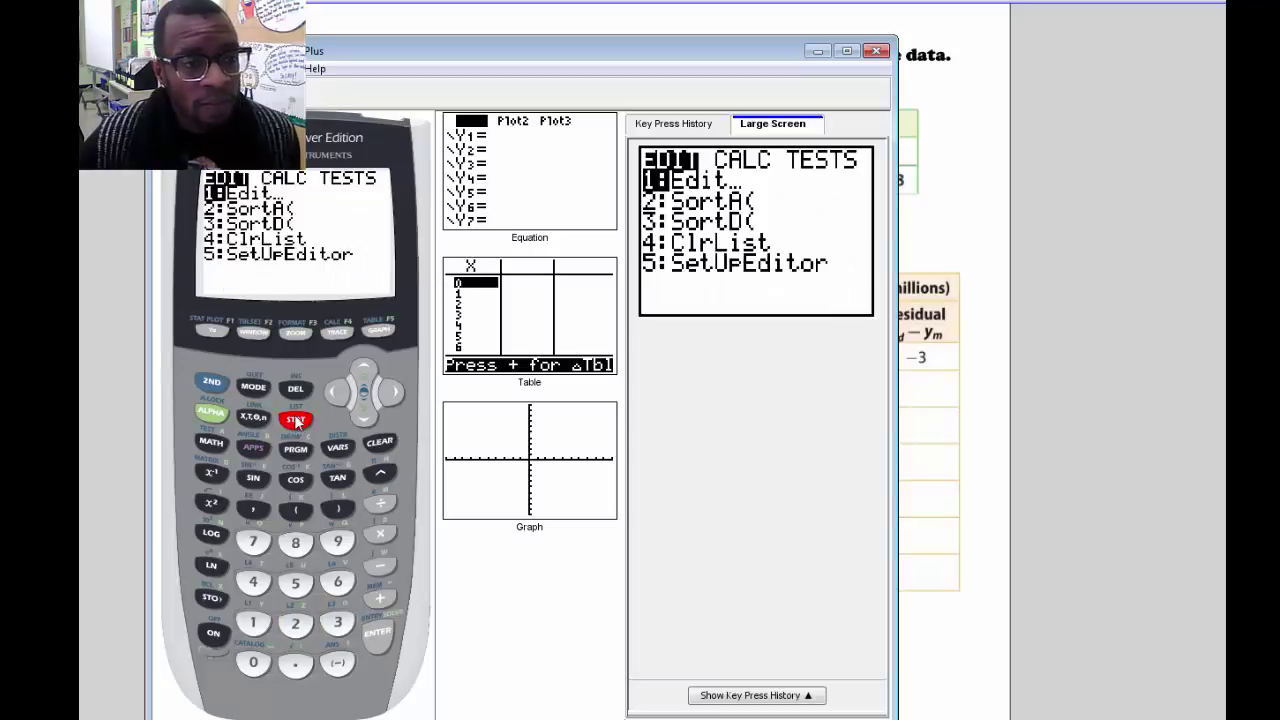
{"action": "left_click", "coordinate": [377, 633]}
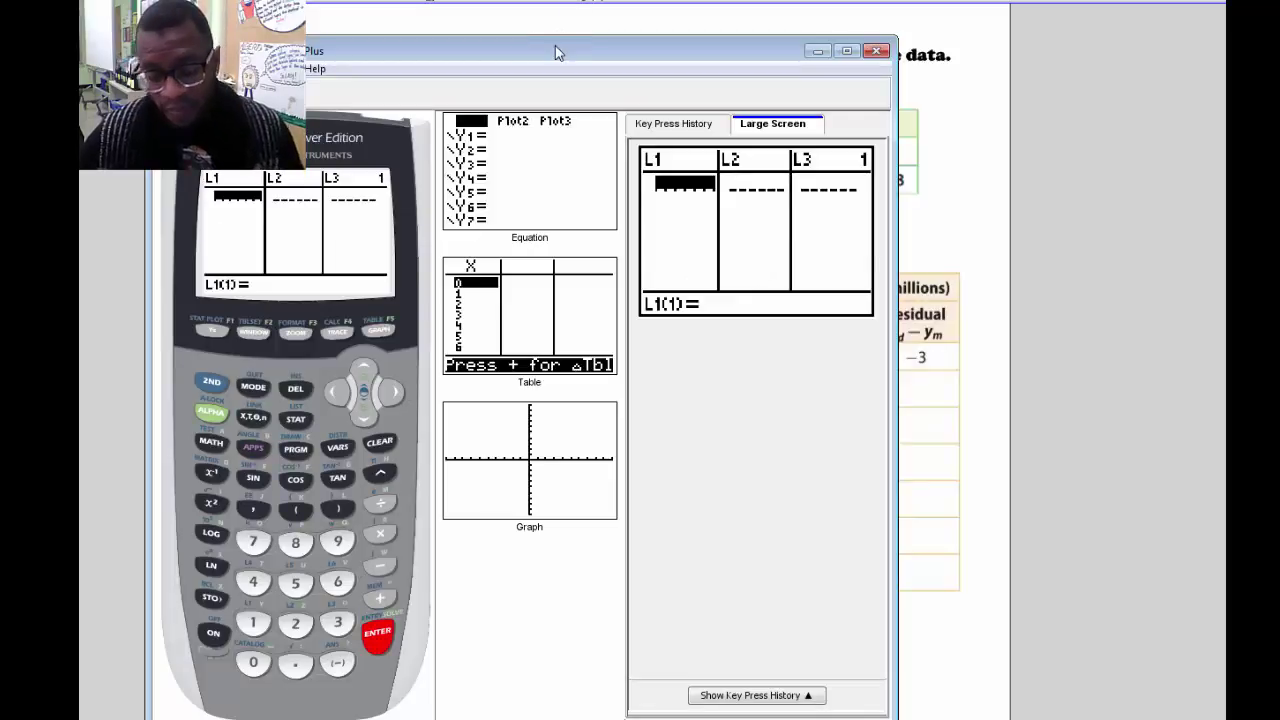
{"action": "left_click", "coordinate": [253, 663]}
{"action": "left_click", "coordinate": [374, 645]}
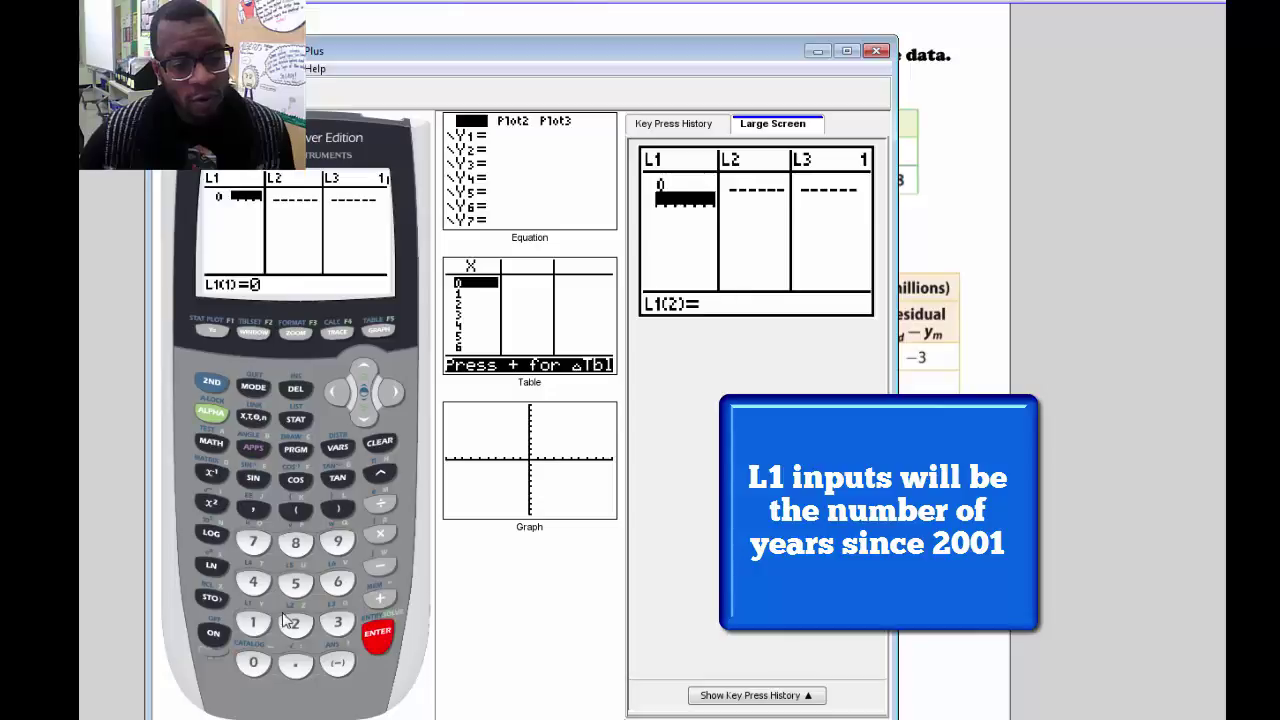
{"action": "left_click", "coordinate": [253, 622]}
{"action": "left_click", "coordinate": [374, 639]}
{"action": "left_click", "coordinate": [296, 623]}
{"action": "left_click", "coordinate": [376, 637]}
Enter the remaining L1 values 3, 4, 5 and 6.
{"action": "left_click", "coordinate": [337, 622]}
{"action": "key", "text": "Return"}
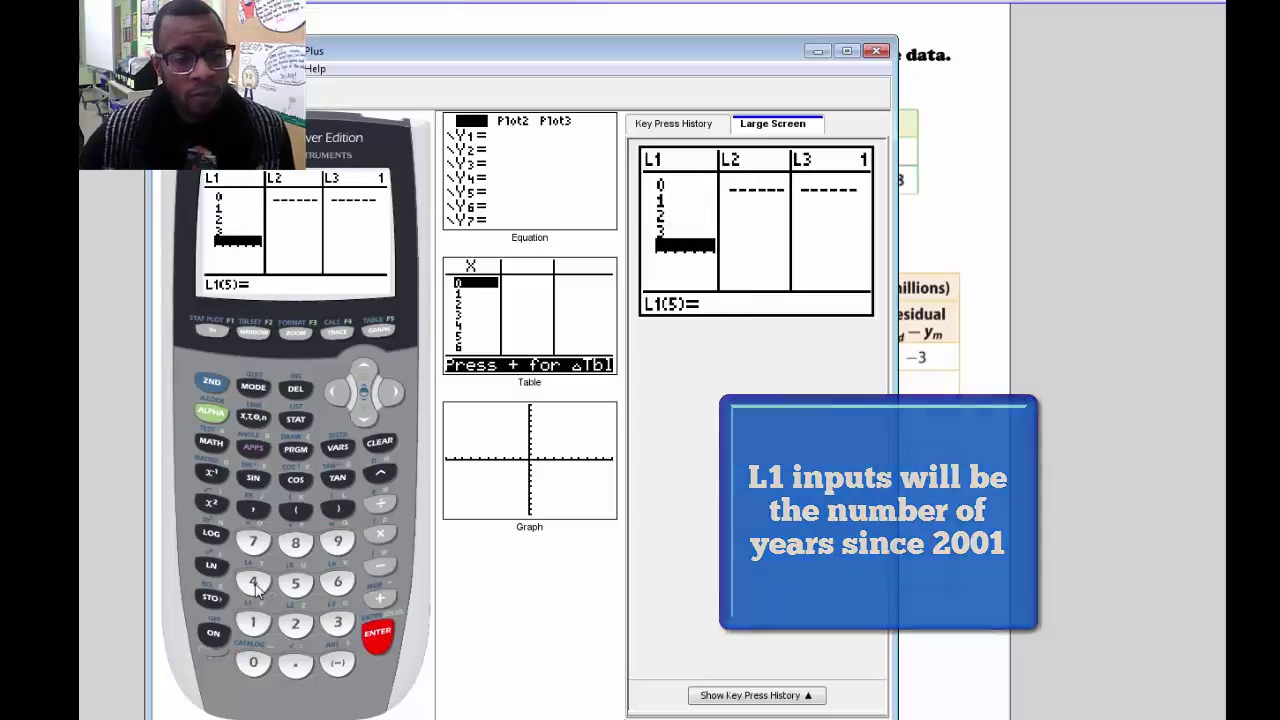
{"action": "left_click", "coordinate": [253, 582]}
{"action": "left_click", "coordinate": [377, 633]}
{"action": "left_click", "coordinate": [295, 582]}
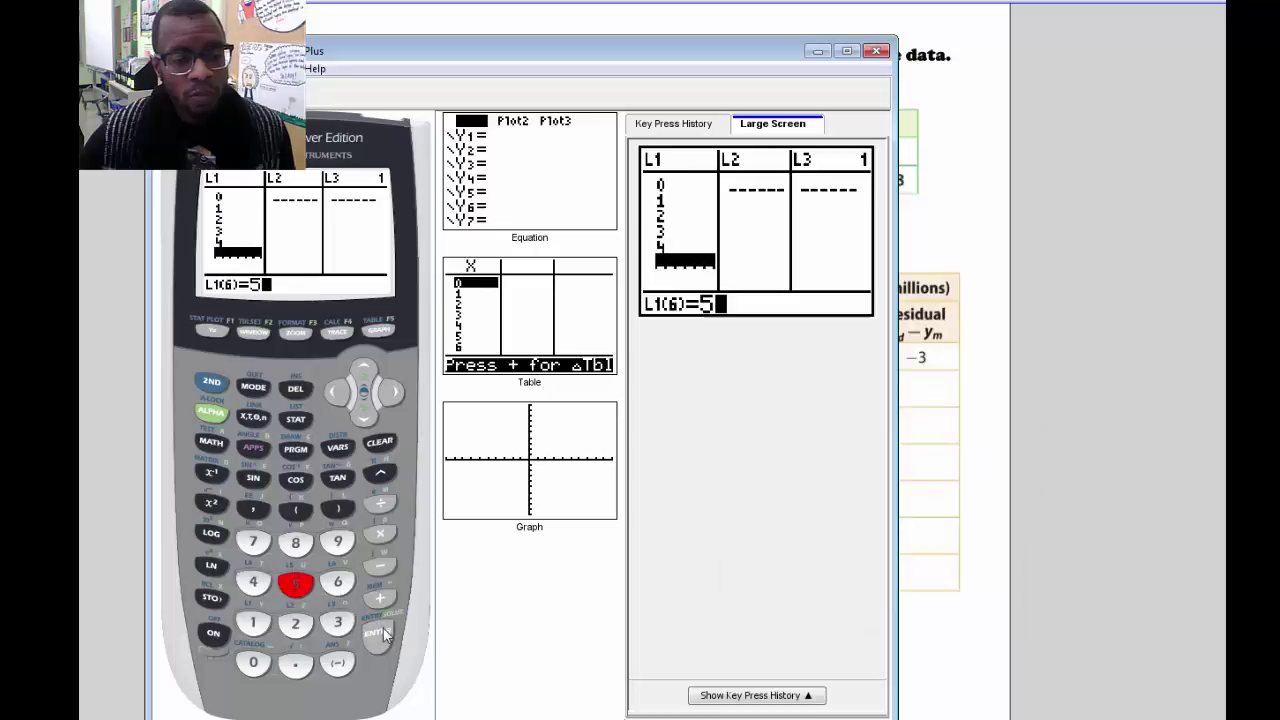
{"action": "left_click", "coordinate": [377, 635]}
{"action": "left_click", "coordinate": [337, 582]}
{"action": "left_click", "coordinate": [380, 640]}
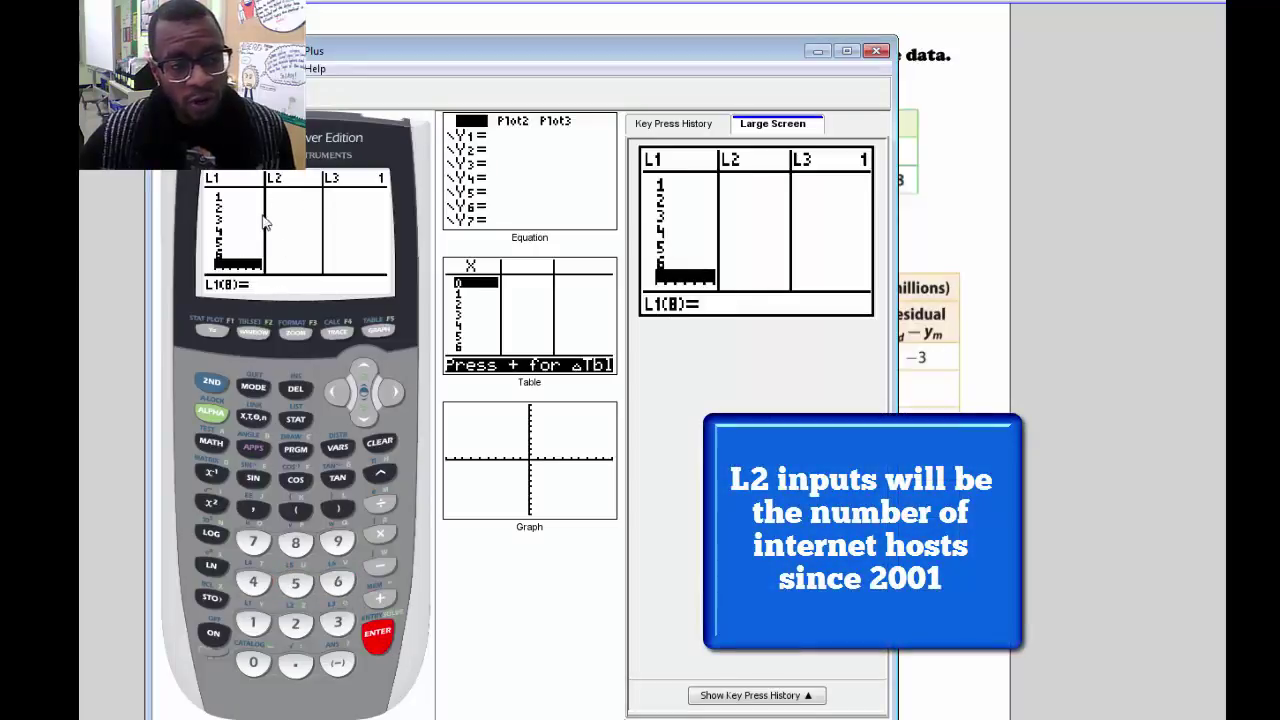
Move to L2 and enter host counts 110, 147 and 172.
{"action": "left_click", "coordinate": [392, 395]}
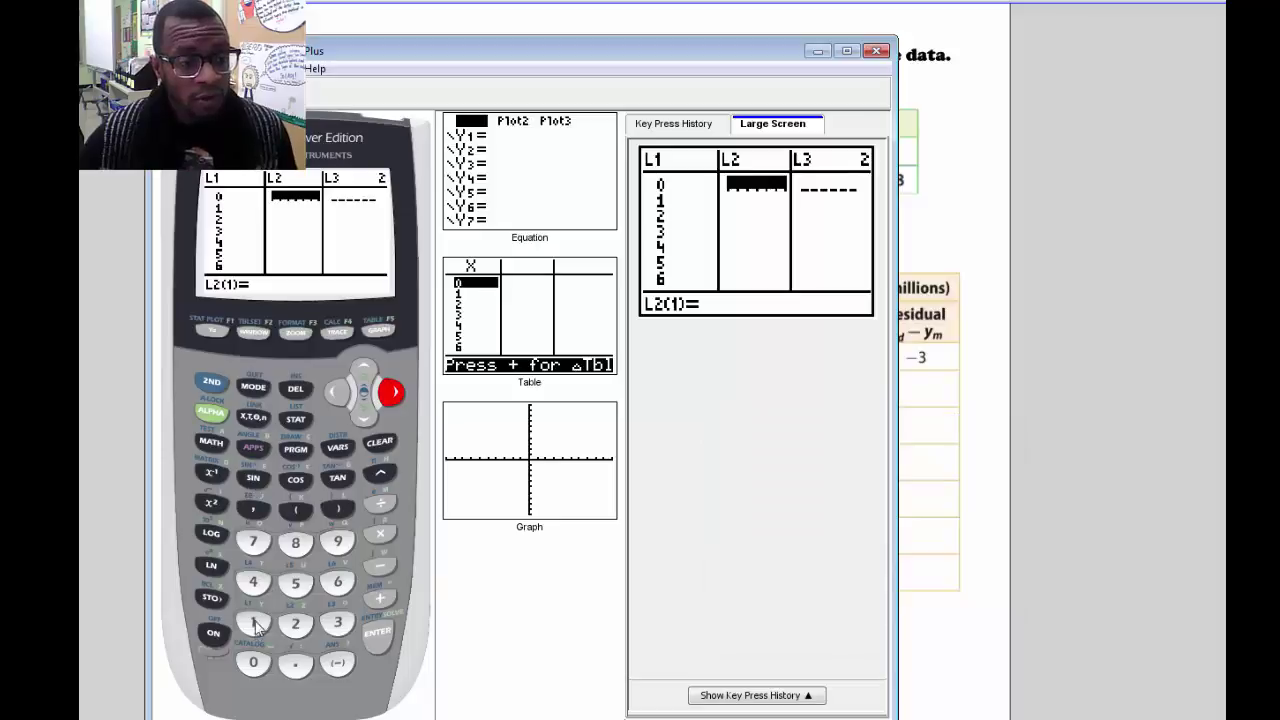
{"action": "left_click", "coordinate": [253, 623]}
{"action": "left_click", "coordinate": [253, 623]}
{"action": "left_click", "coordinate": [253, 663]}
{"action": "key", "text": "Return"}
{"action": "left_click", "coordinate": [253, 623]}
{"action": "left_click", "coordinate": [253, 582]}
{"action": "left_click", "coordinate": [253, 542]}
{"action": "key", "text": "Return"}
{"action": "type", "text": "1"}
{"action": "left_click", "coordinate": [253, 542]}
{"action": "left_click", "coordinate": [294, 624]}
{"action": "key", "text": "Return"}
Enter the remaining L2 host counts 233, 318, 395 and 433.
{"action": "left_click", "coordinate": [294, 624]}
{"action": "left_click", "coordinate": [334, 624]}
{"action": "left_click", "coordinate": [336, 624]}
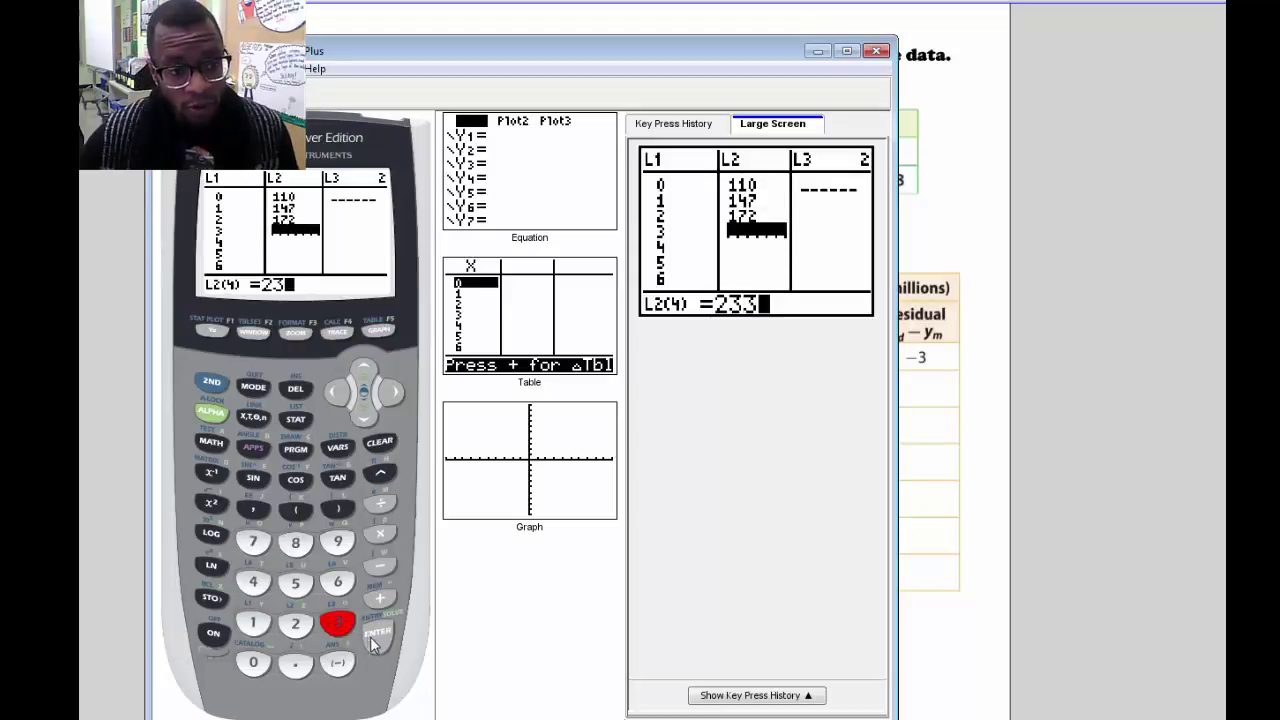
{"action": "left_click", "coordinate": [377, 632]}
{"action": "left_click", "coordinate": [336, 624]}
{"action": "left_click", "coordinate": [253, 622]}
{"action": "left_click", "coordinate": [292, 545]}
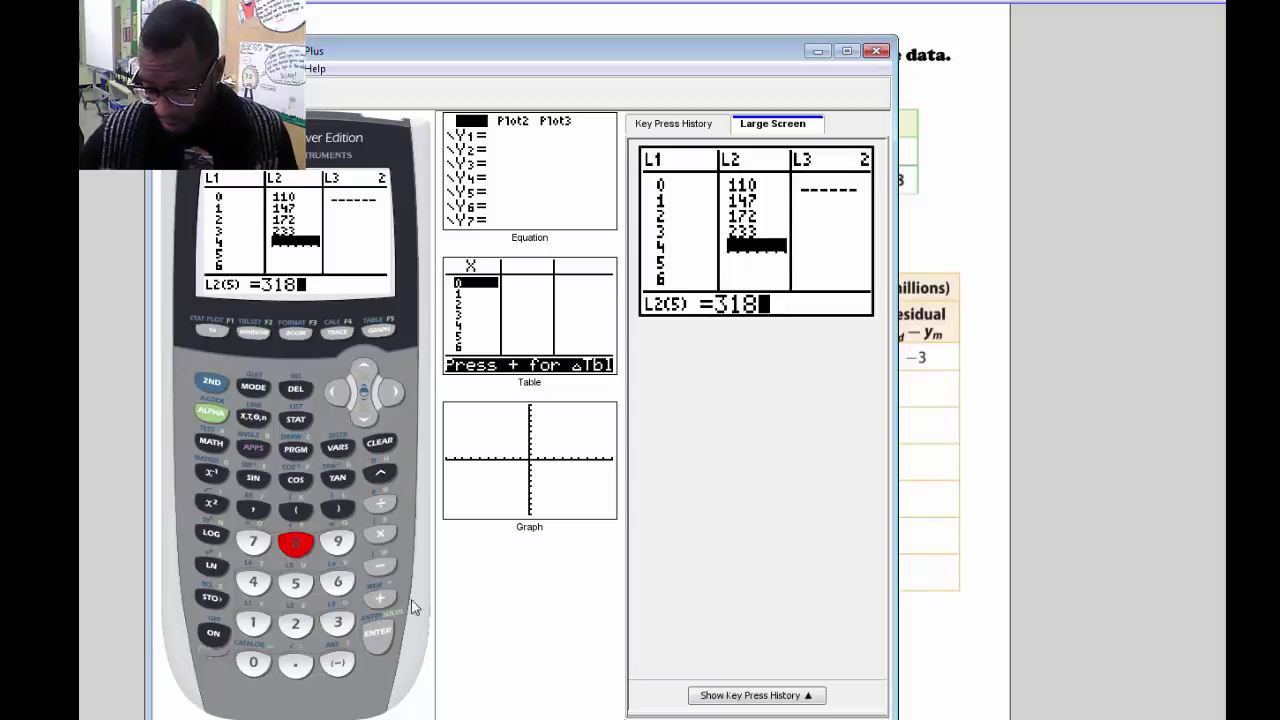
{"action": "left_click", "coordinate": [382, 634]}
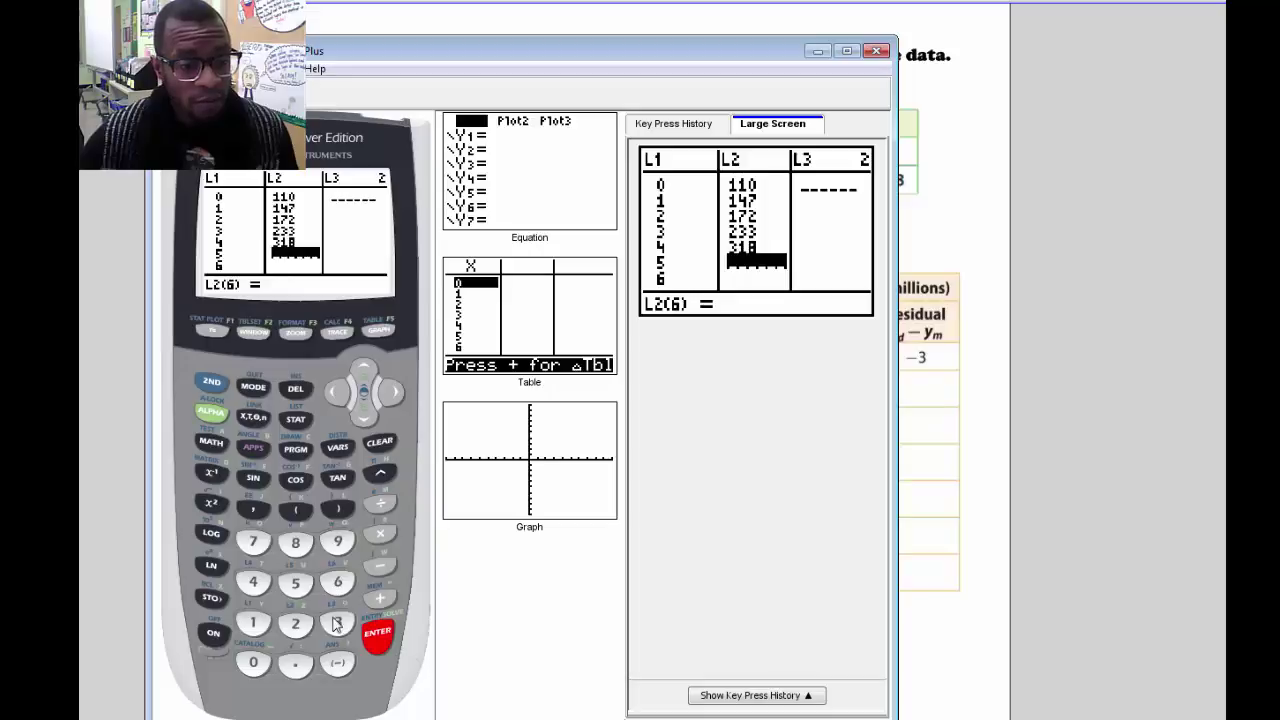
{"action": "left_click", "coordinate": [337, 623]}
{"action": "left_click", "coordinate": [337, 541]}
{"action": "left_click", "coordinate": [295, 583]}
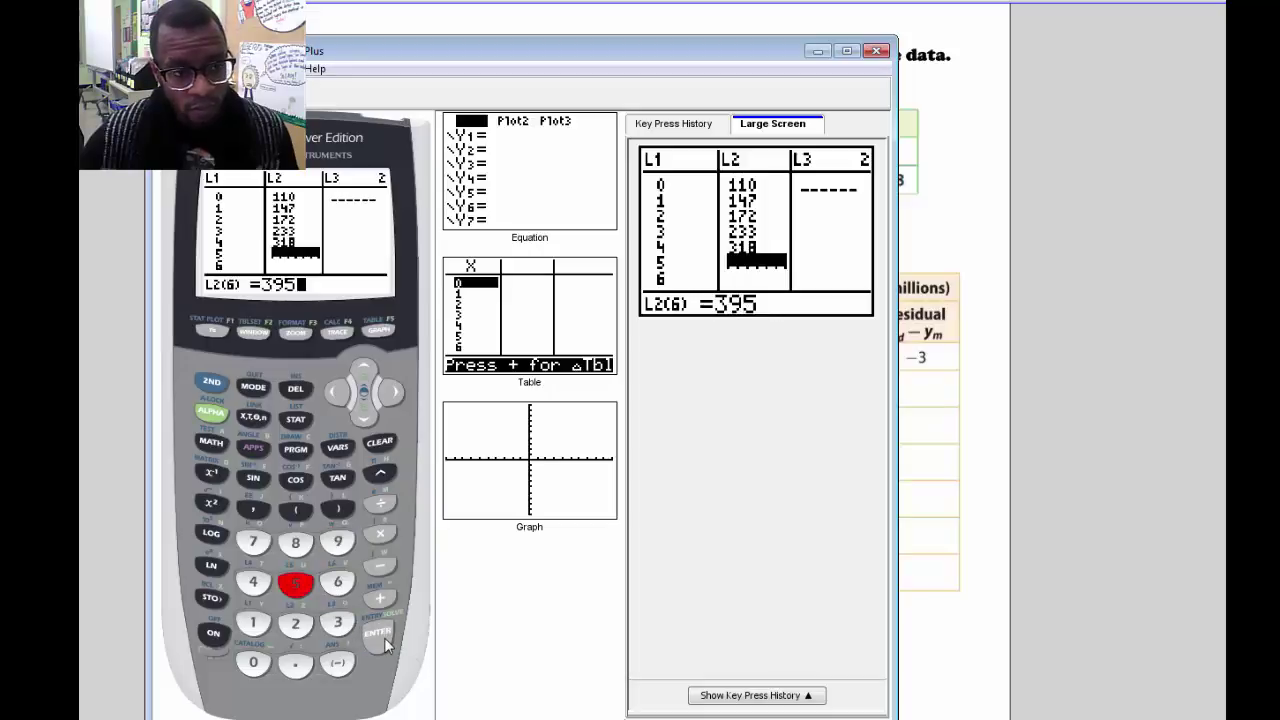
{"action": "left_click", "coordinate": [378, 634]}
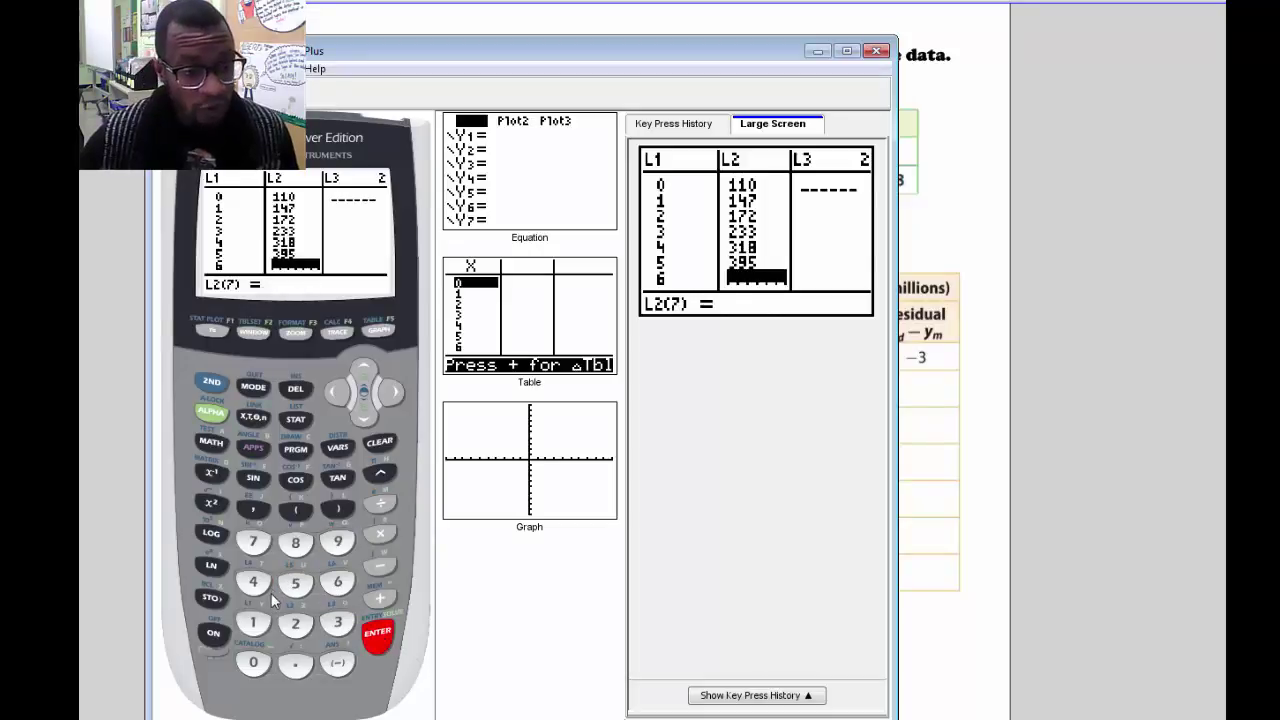
{"action": "left_click", "coordinate": [255, 583]}
{"action": "left_click", "coordinate": [337, 623]}
{"action": "left_click", "coordinate": [337, 623]}
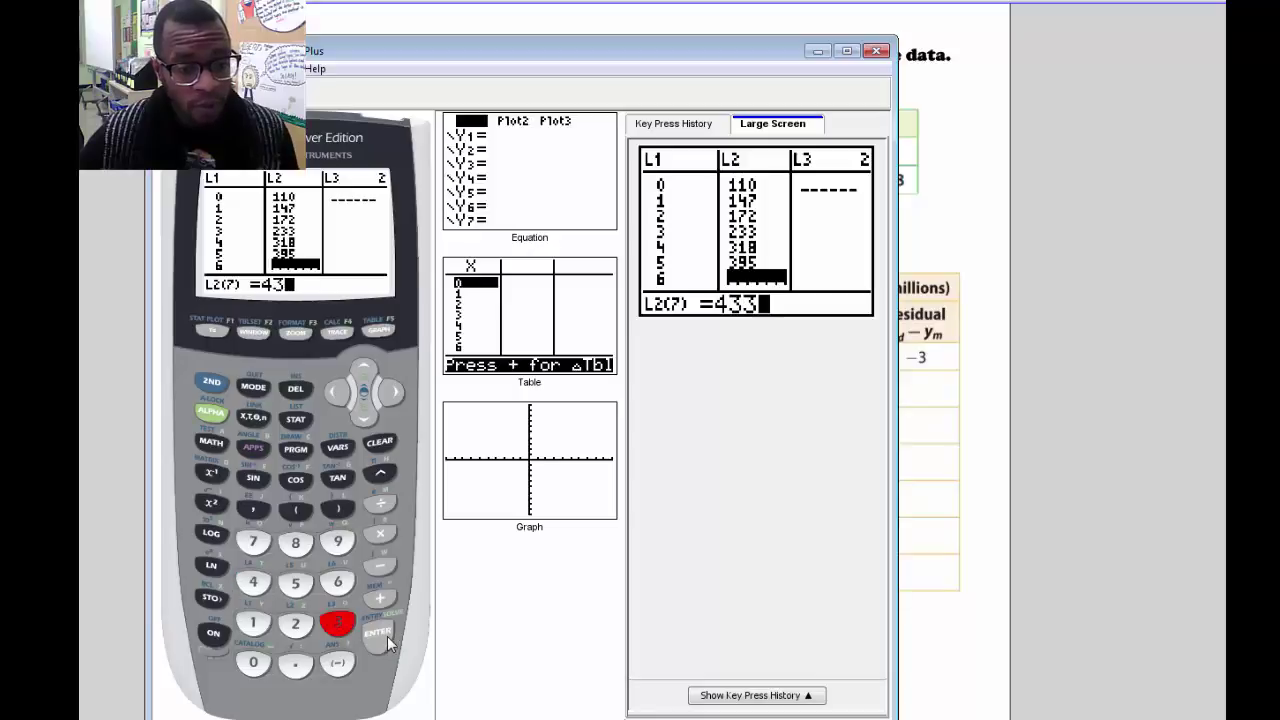
{"action": "left_click", "coordinate": [380, 636]}
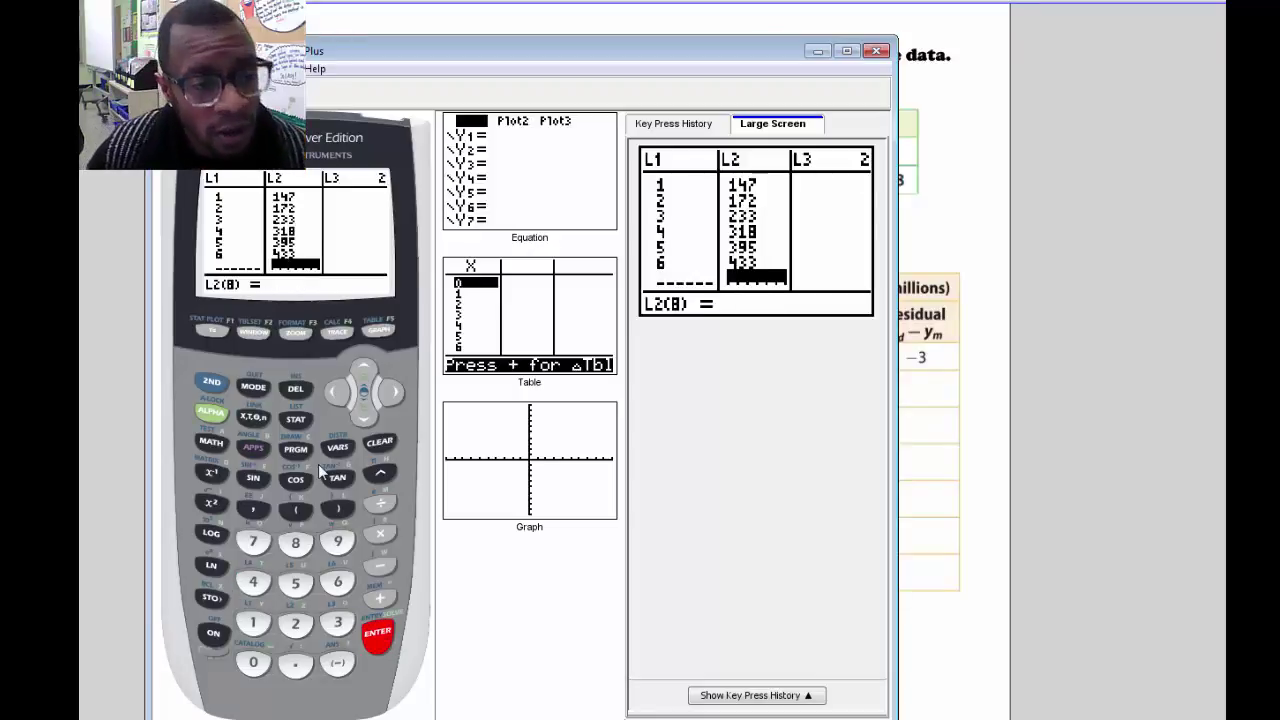
Turn on Plot1 as an L1-versus-L2 scatter plot and display the graph screen.
{"action": "left_click", "coordinate": [212, 382]}
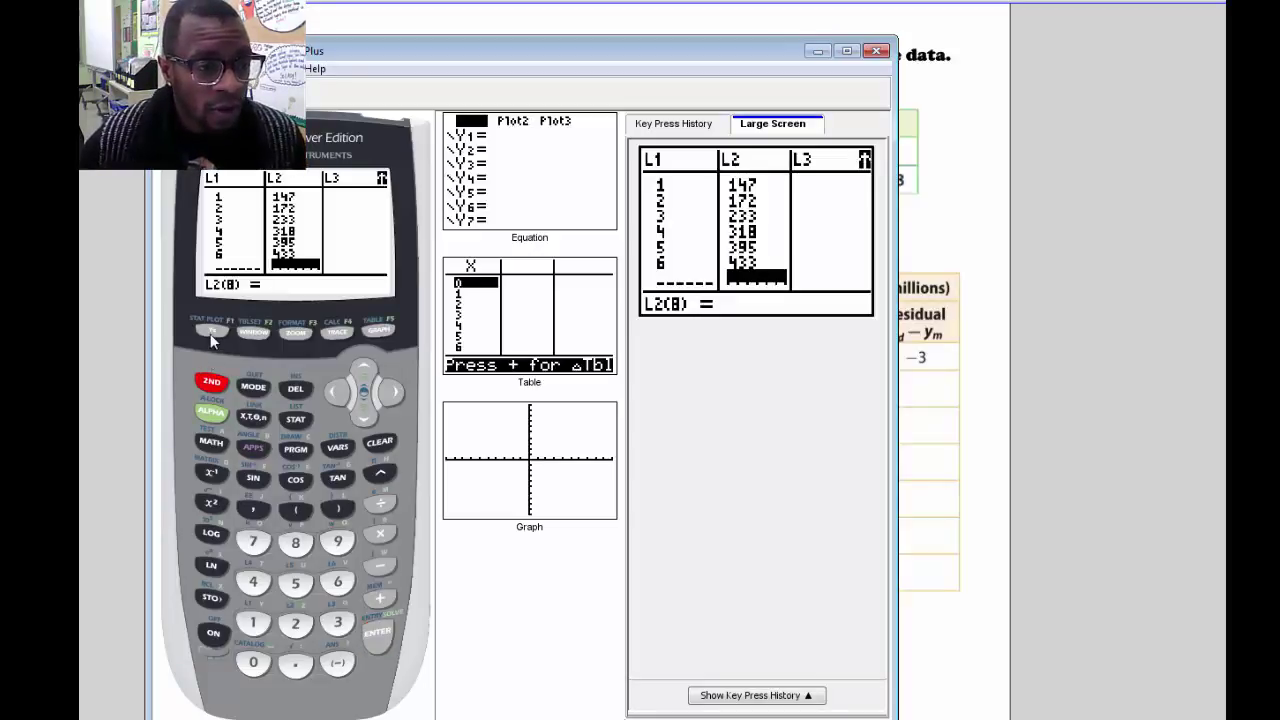
{"action": "left_click", "coordinate": [210, 332]}
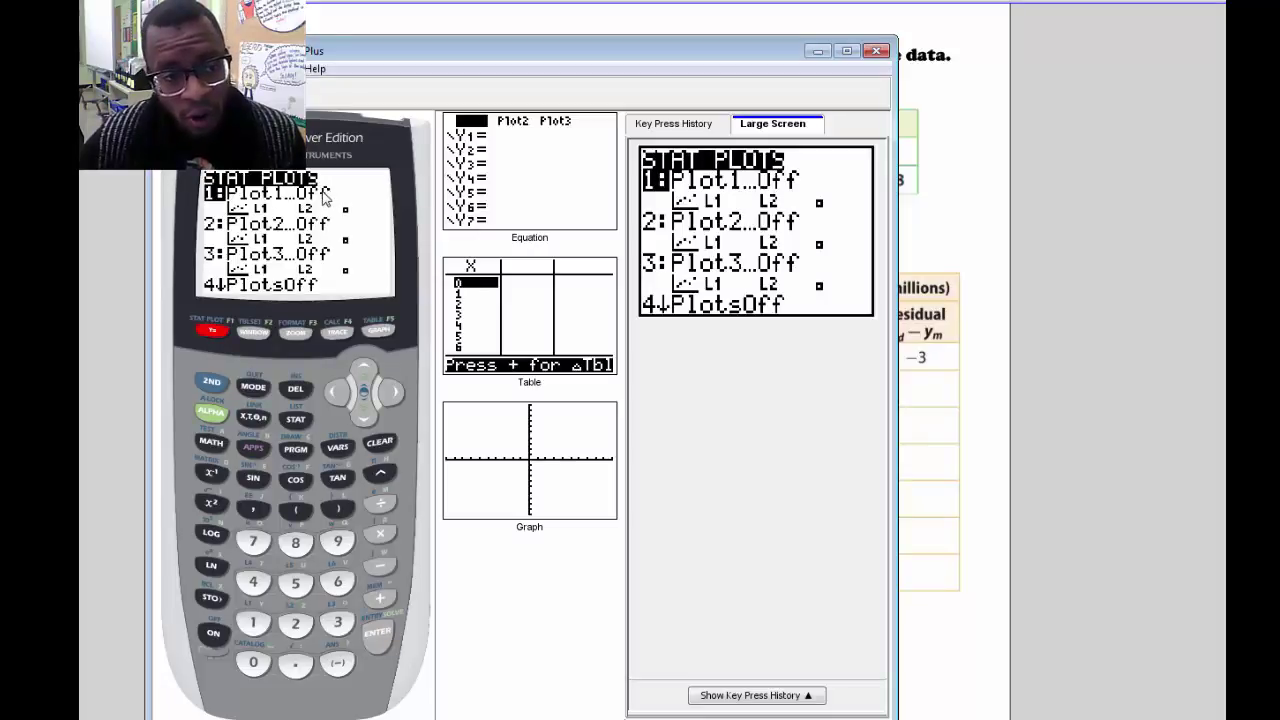
{"action": "left_click", "coordinate": [378, 643]}
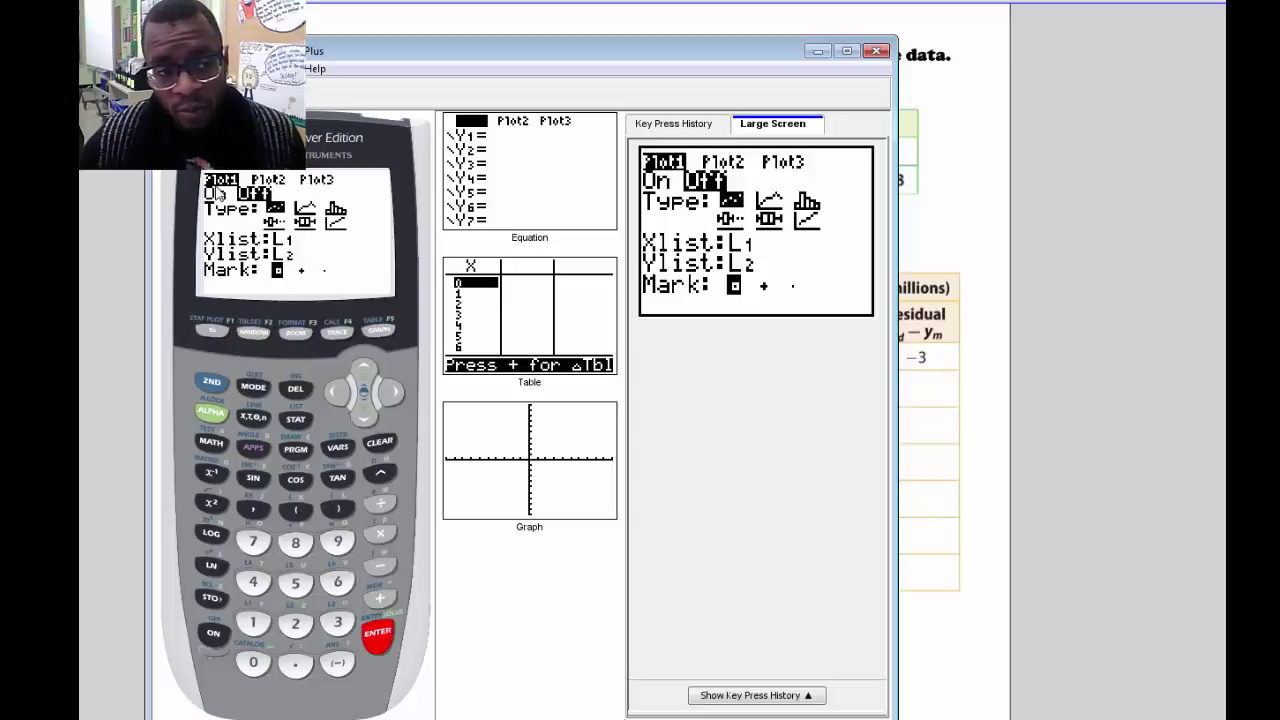
{"action": "key", "text": "Return"}
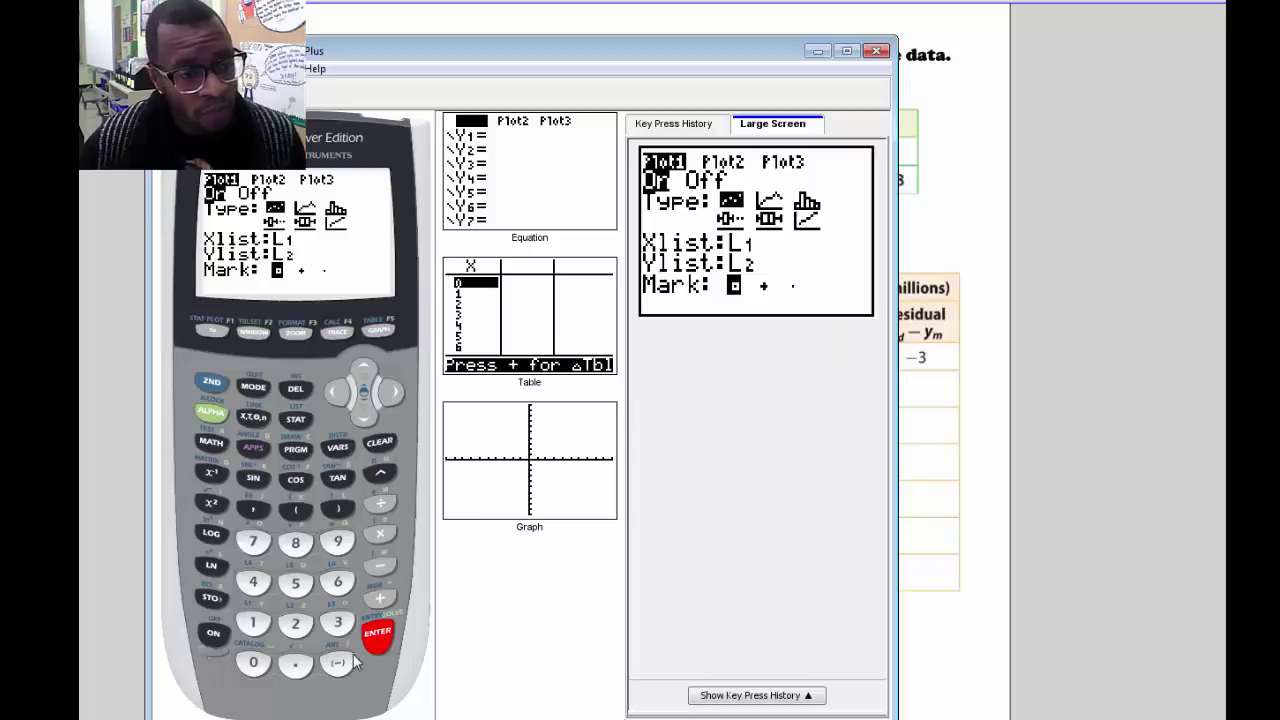
{"action": "left_click", "coordinate": [377, 331]}
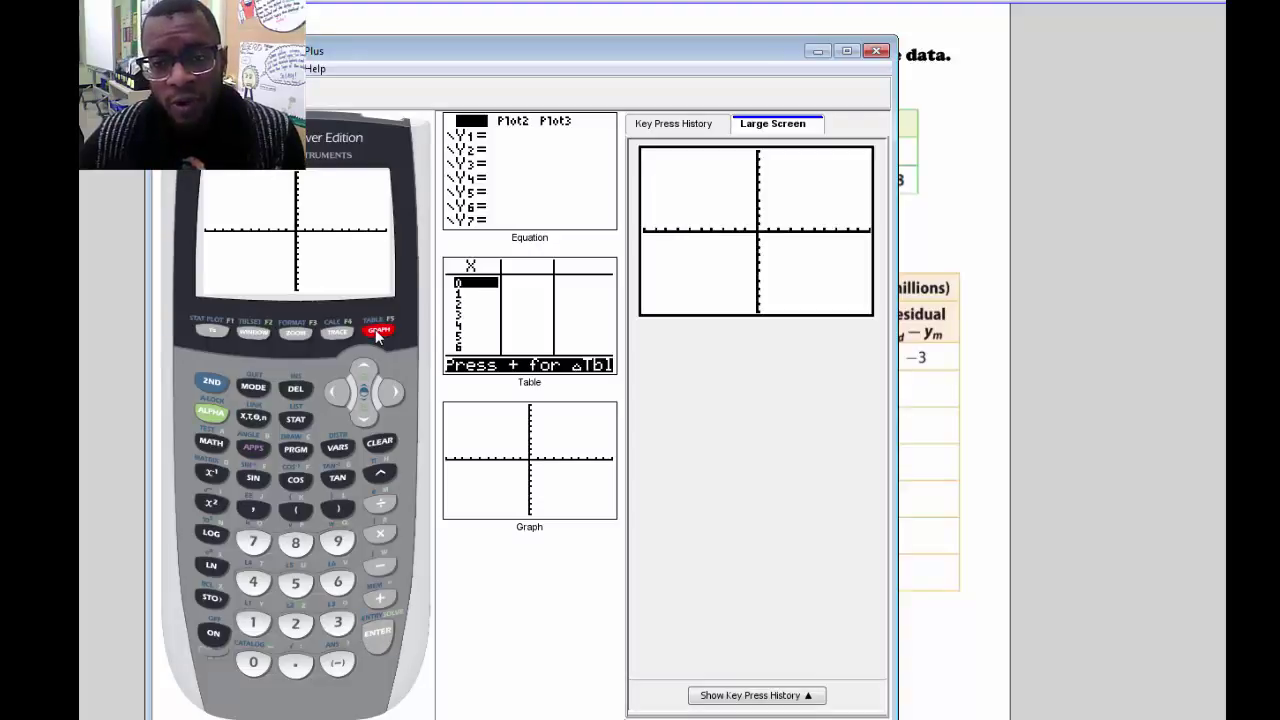
Apply ZoomStat so all seven rising data points fit the graph window.
{"action": "left_click", "coordinate": [294, 335]}
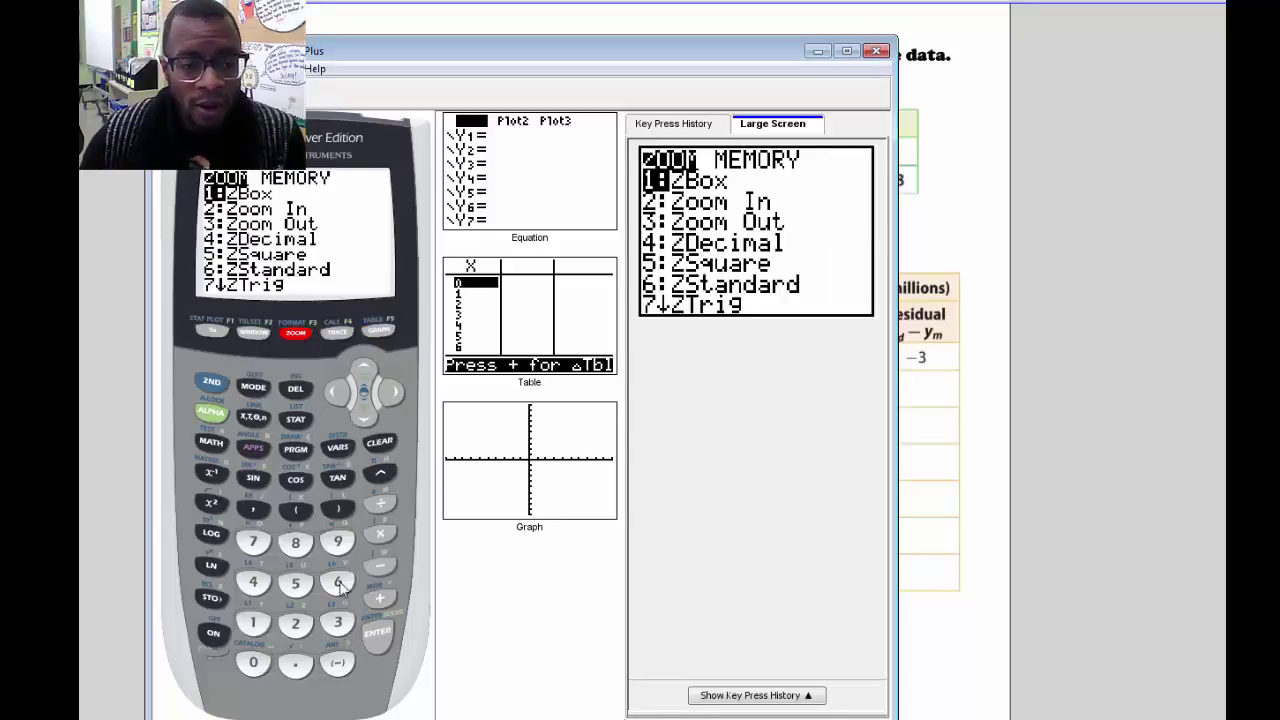
{"action": "left_click", "coordinate": [336, 543]}
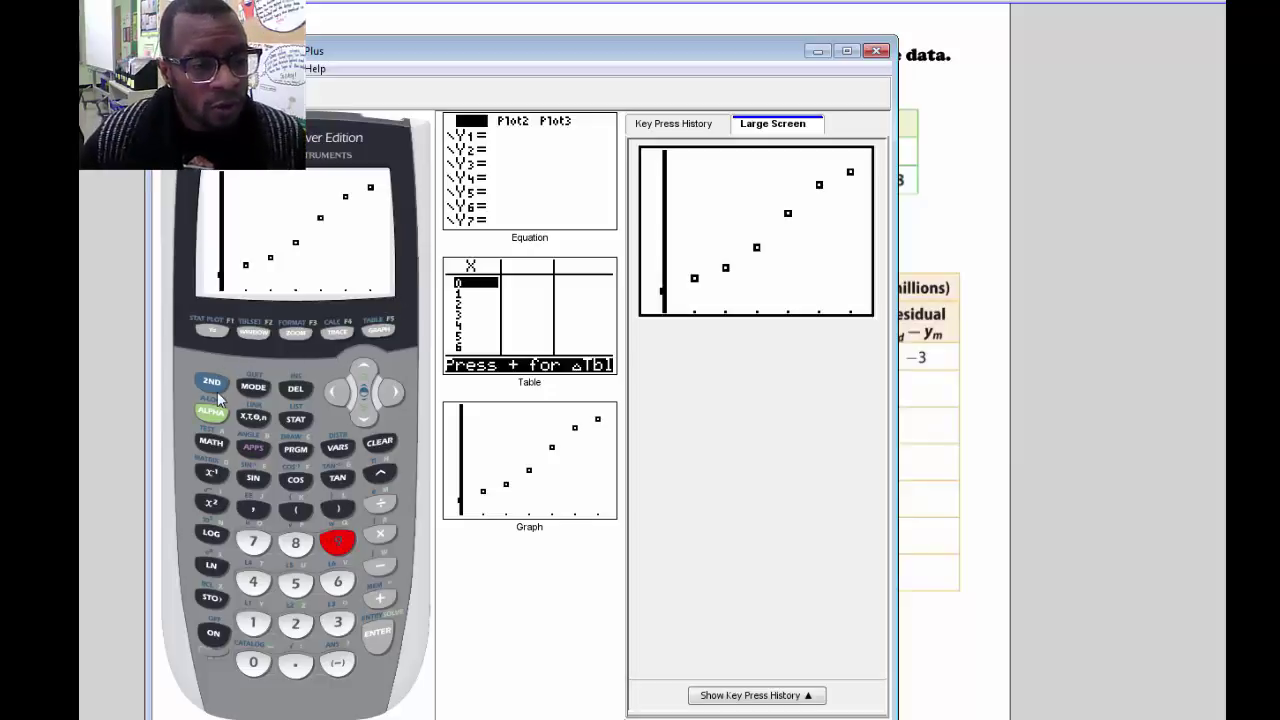
{"action": "left_click", "coordinate": [296, 419]}
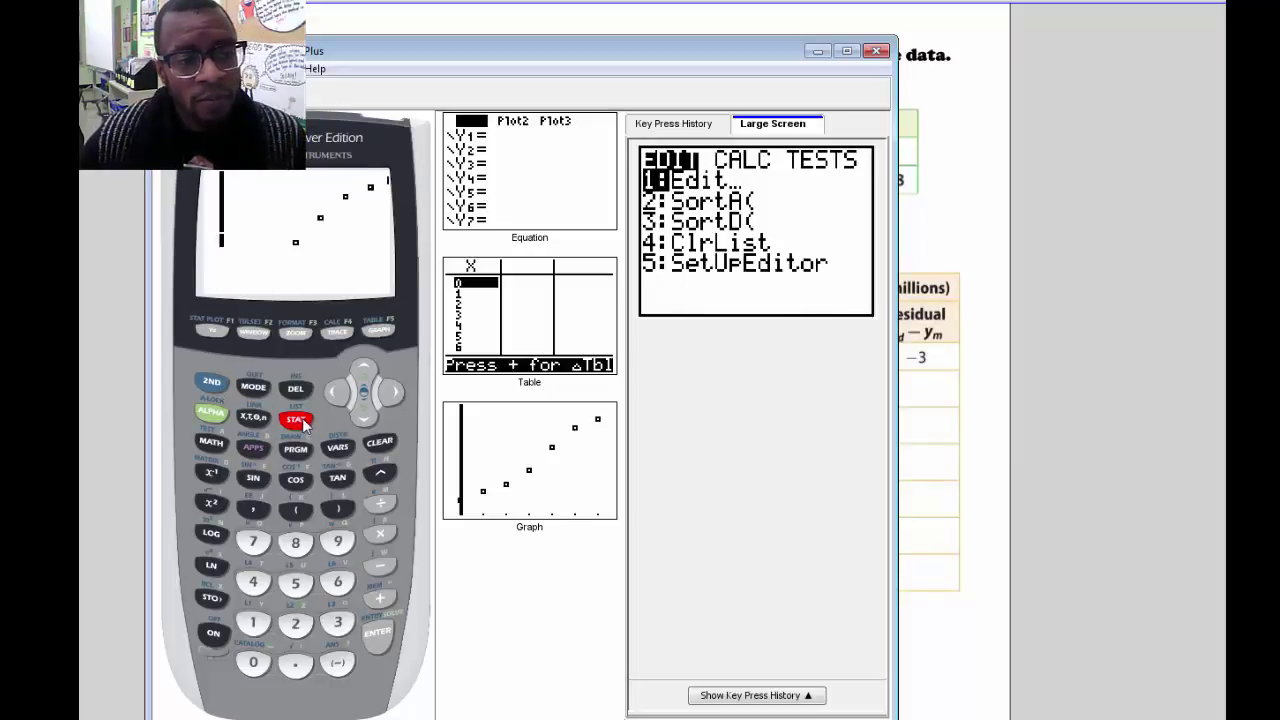
Choose ExpReg from STAT CALC with Xlist L1, Ylist L2 and FreqList blank.
{"action": "left_click", "coordinate": [393, 394]}
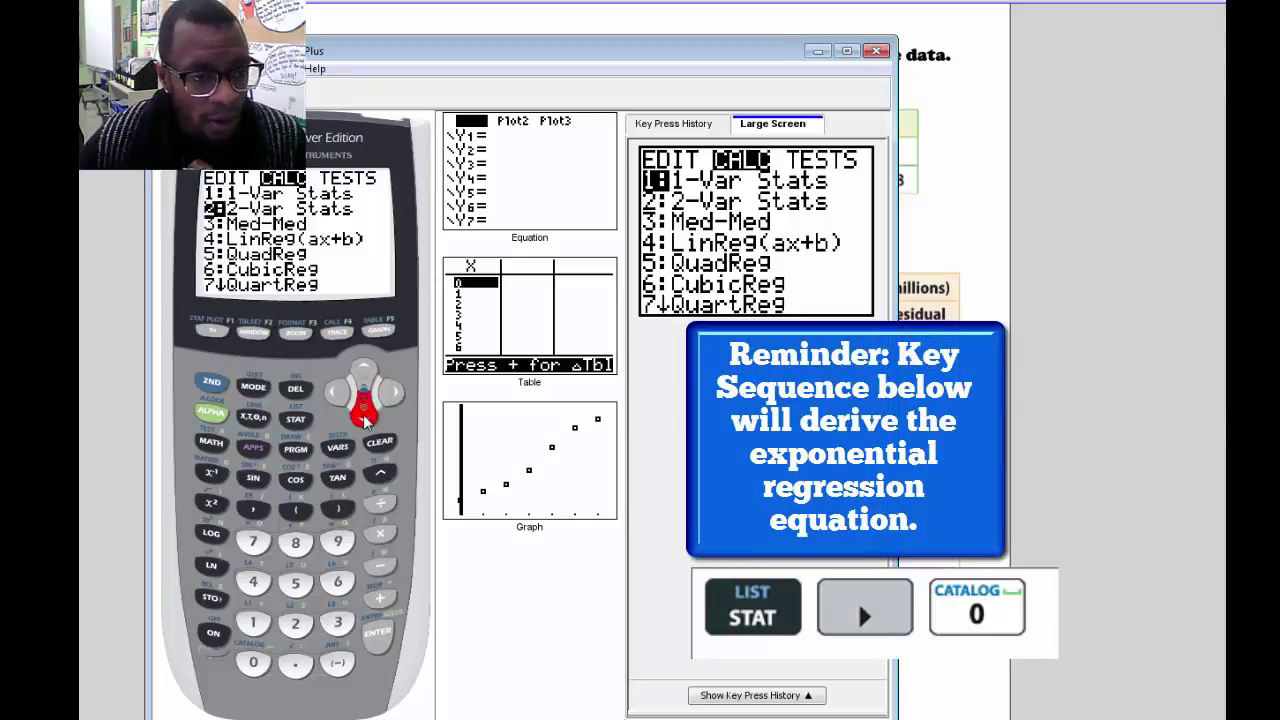
{"action": "left_click", "coordinate": [363, 418]}
{"action": "left_click", "coordinate": [363, 418]}
{"action": "left_click", "coordinate": [363, 418]}
{"action": "left_click", "coordinate": [363, 418]}
{"action": "left_click", "coordinate": [363, 418]}
{"action": "left_click", "coordinate": [363, 418]}
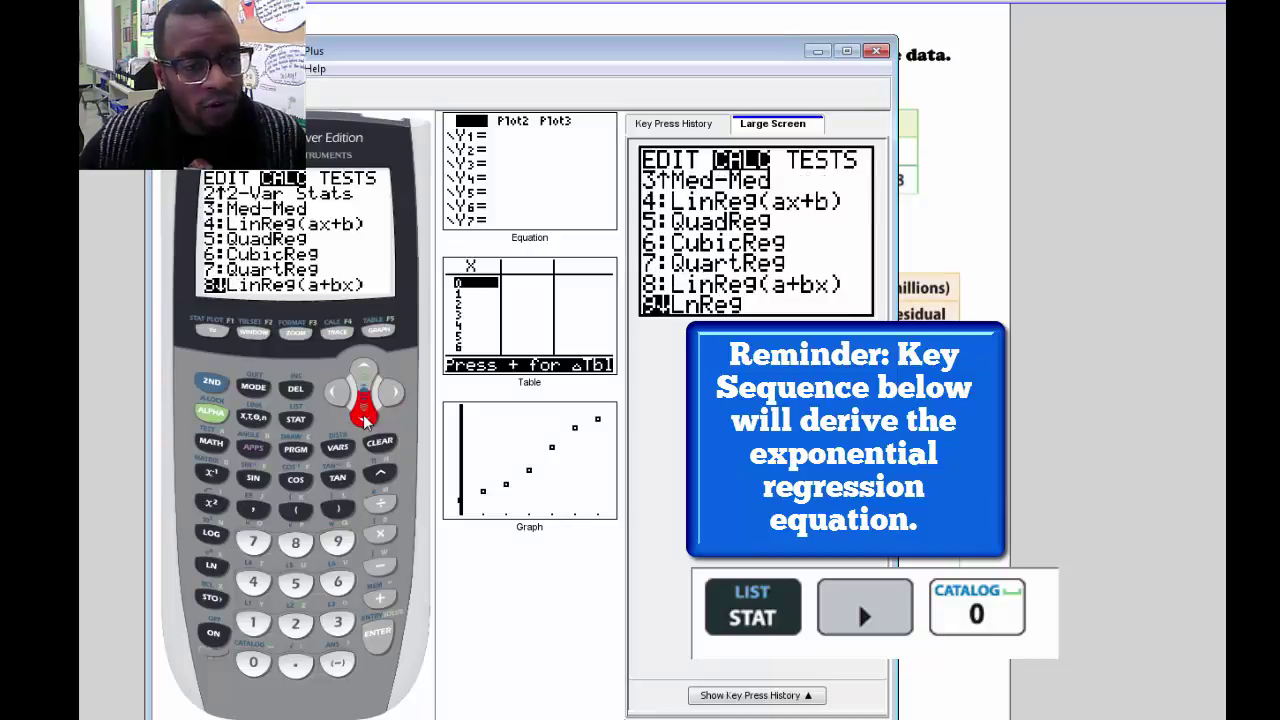
{"action": "left_click", "coordinate": [363, 418]}
{"action": "left_click", "coordinate": [363, 418]}
{"action": "left_click", "coordinate": [363, 418]}
{"action": "left_click", "coordinate": [366, 376]}
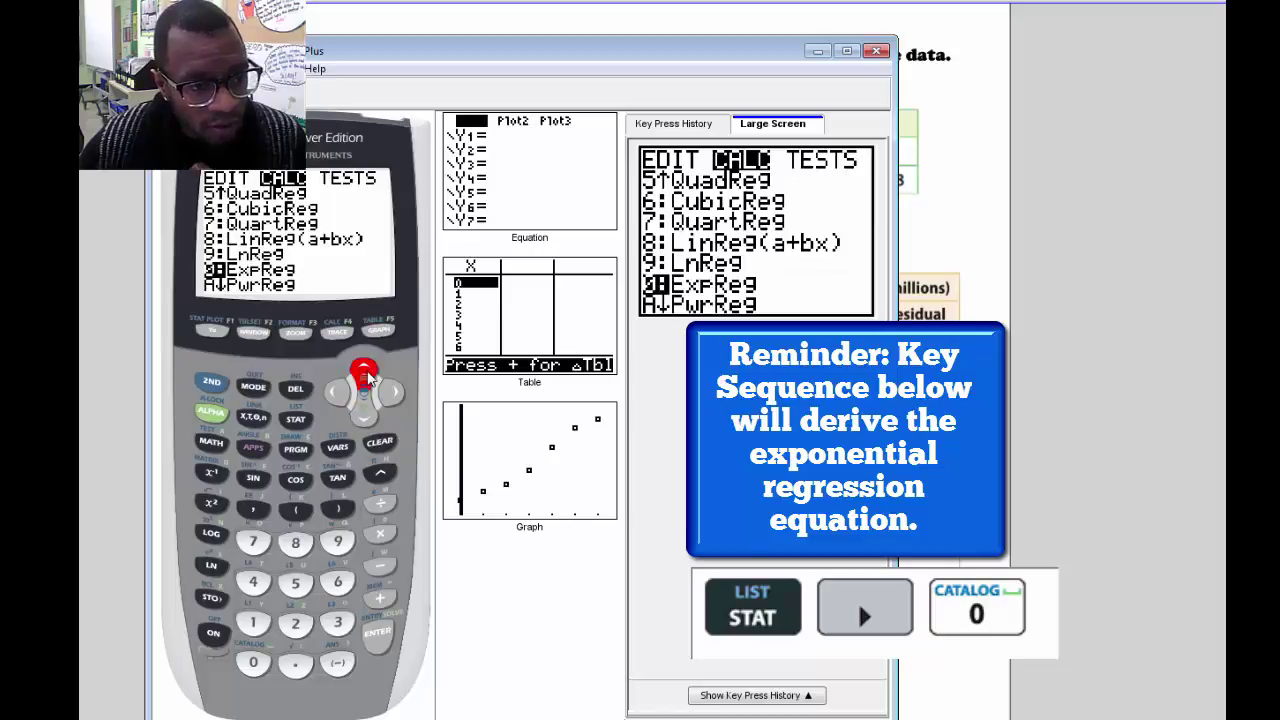
{"action": "left_click", "coordinate": [377, 633]}
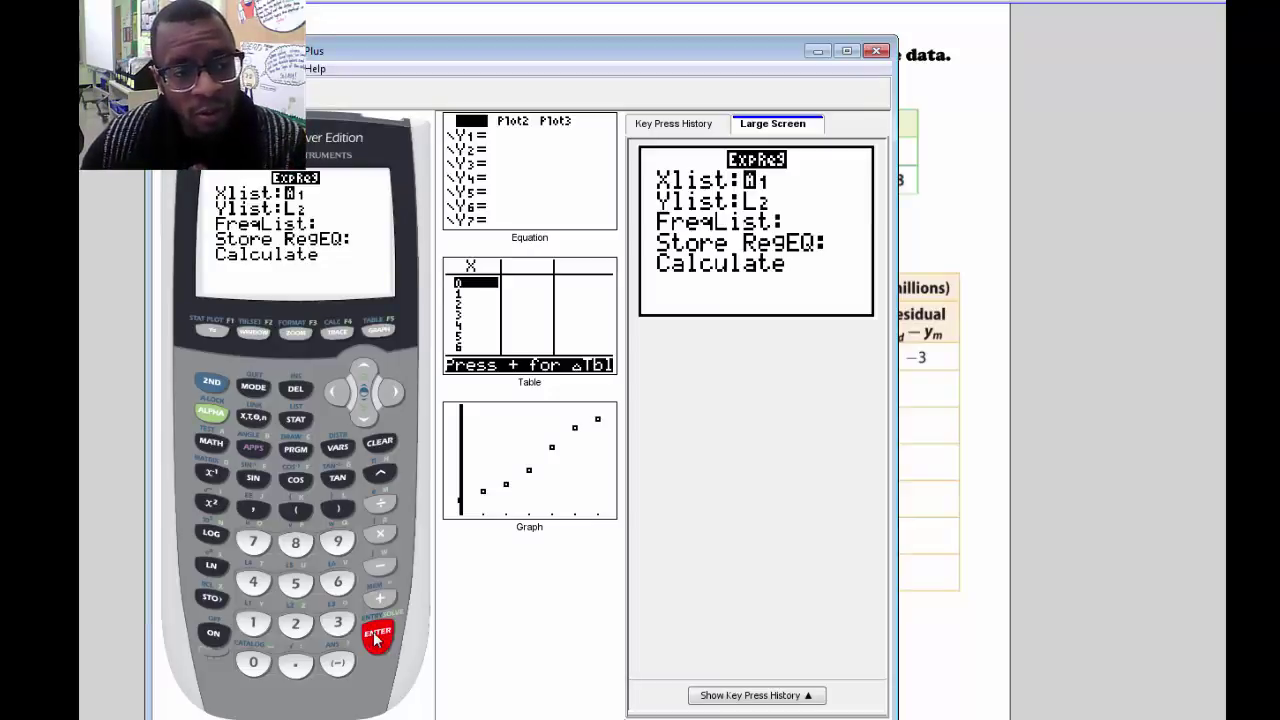
{"action": "left_click", "coordinate": [380, 640]}
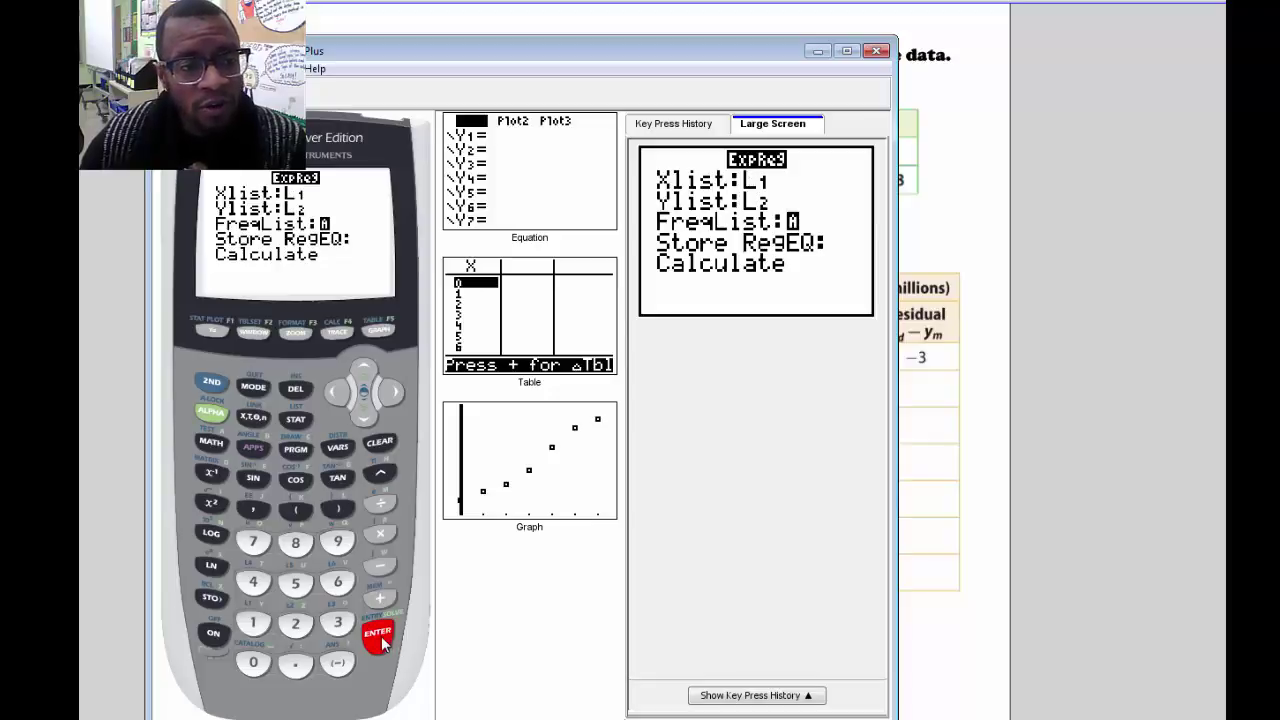
{"action": "left_click", "coordinate": [380, 640]}
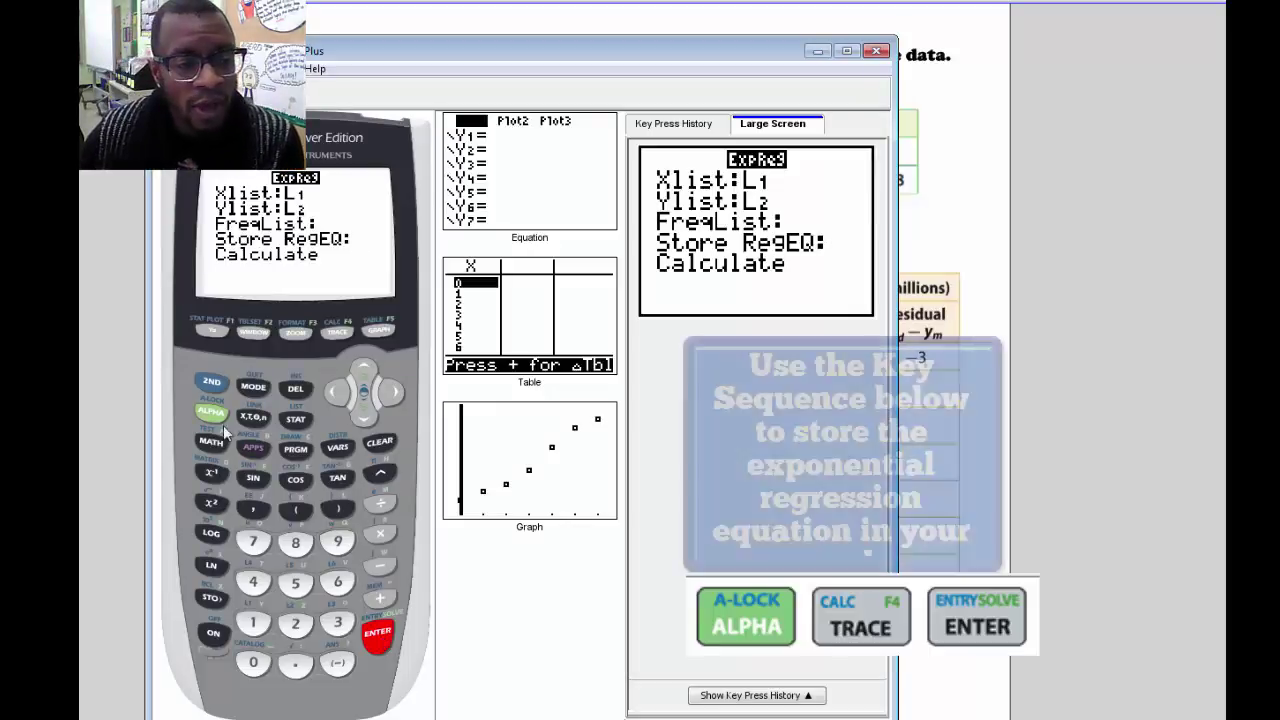
Store ExpReg into Y1 and calculate, giving a=112.7215487 and b=1.27044286.
{"action": "left_click", "coordinate": [212, 413]}
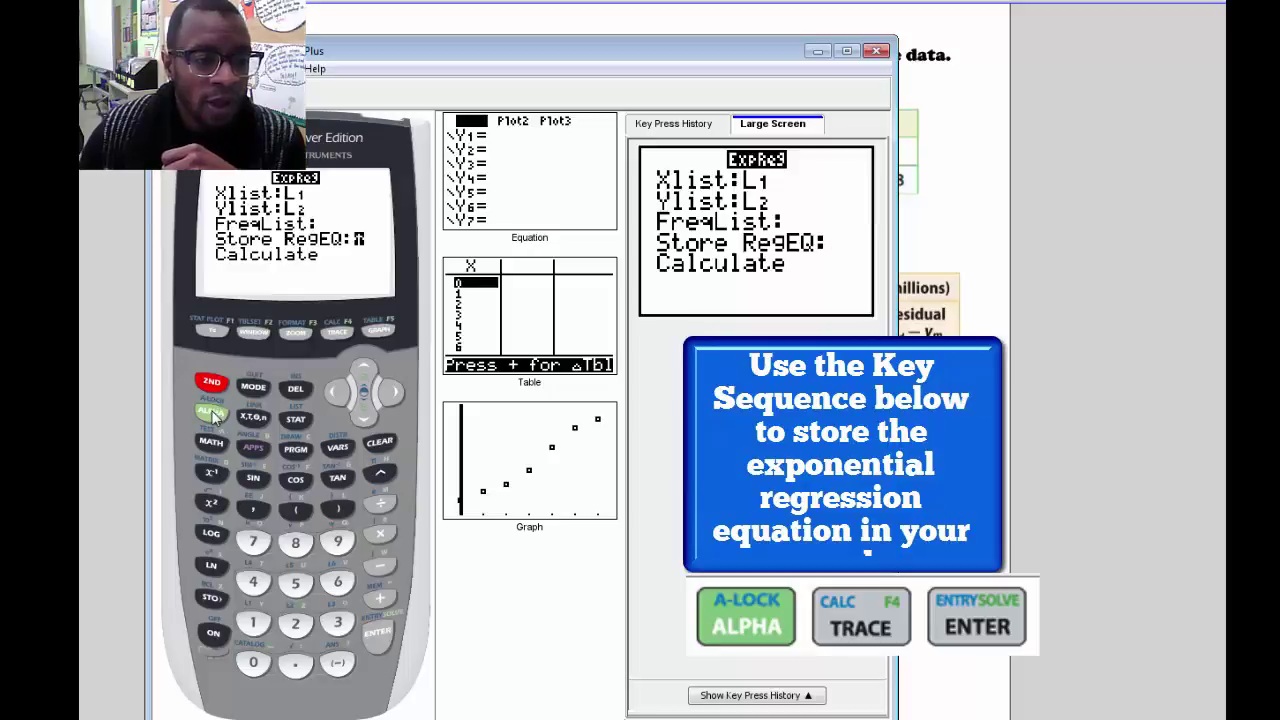
{"action": "left_click", "coordinate": [340, 330]}
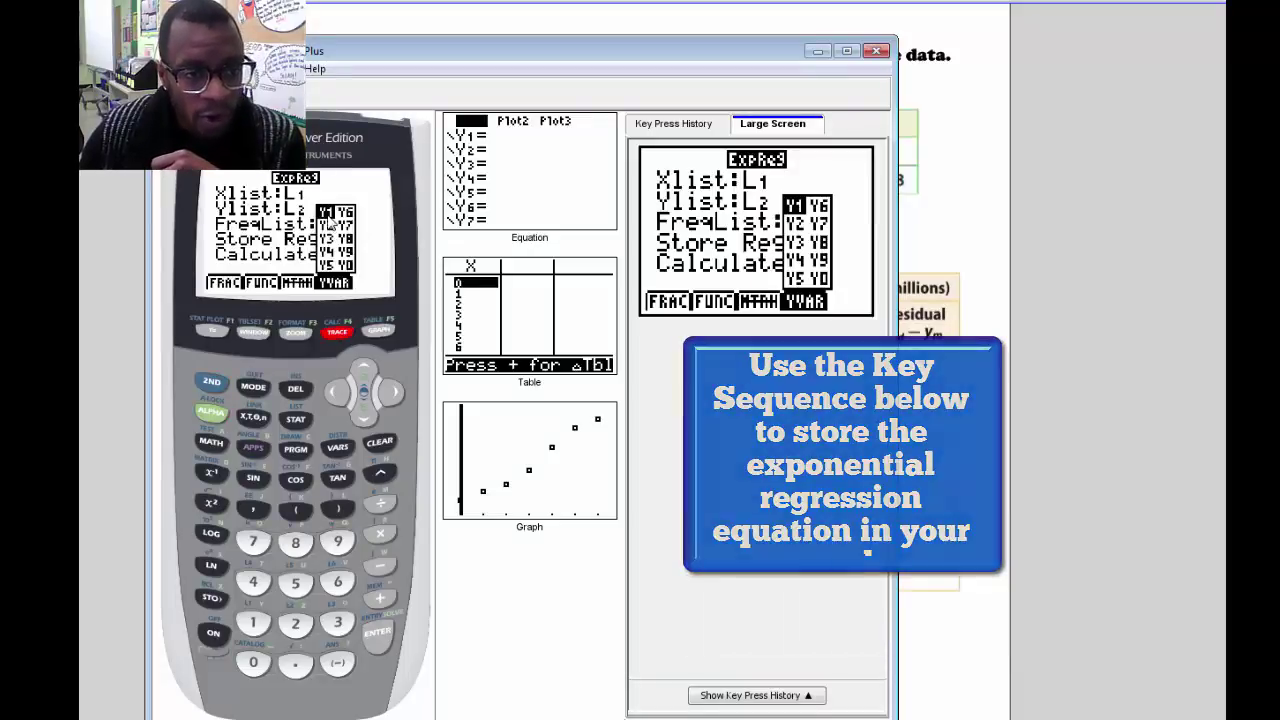
{"action": "left_click", "coordinate": [378, 636]}
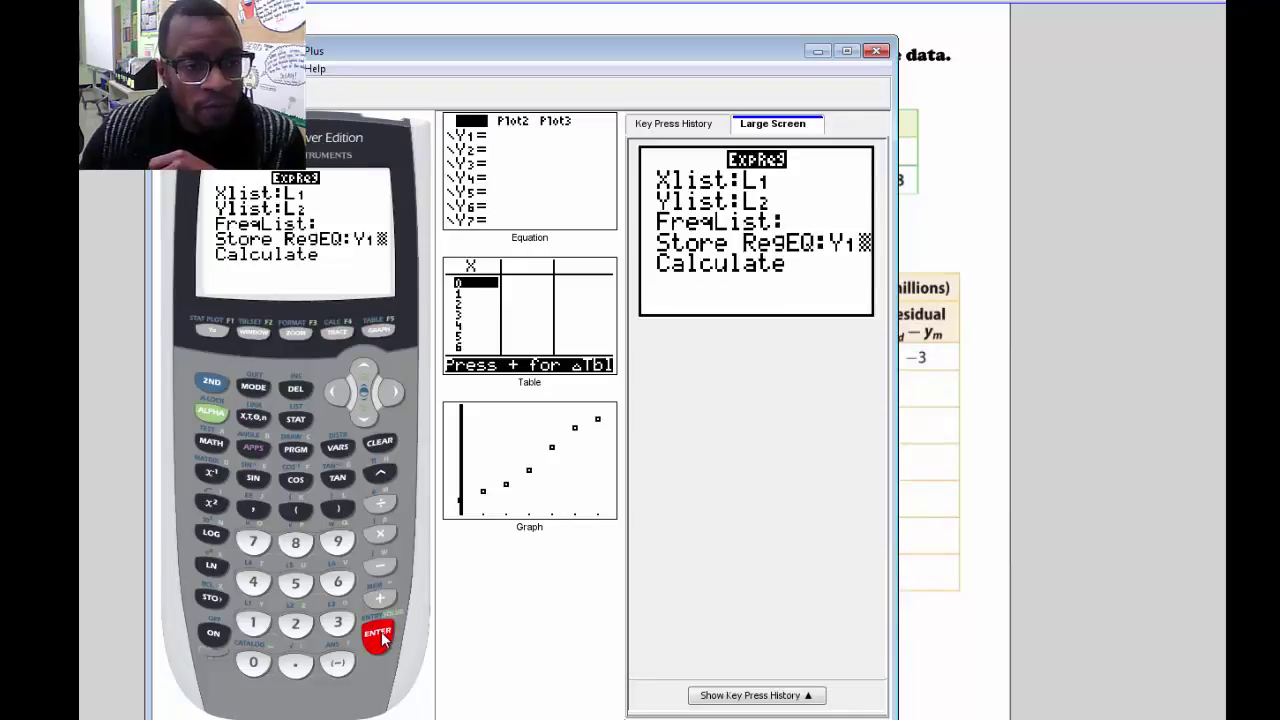
{"action": "left_click", "coordinate": [380, 636]}
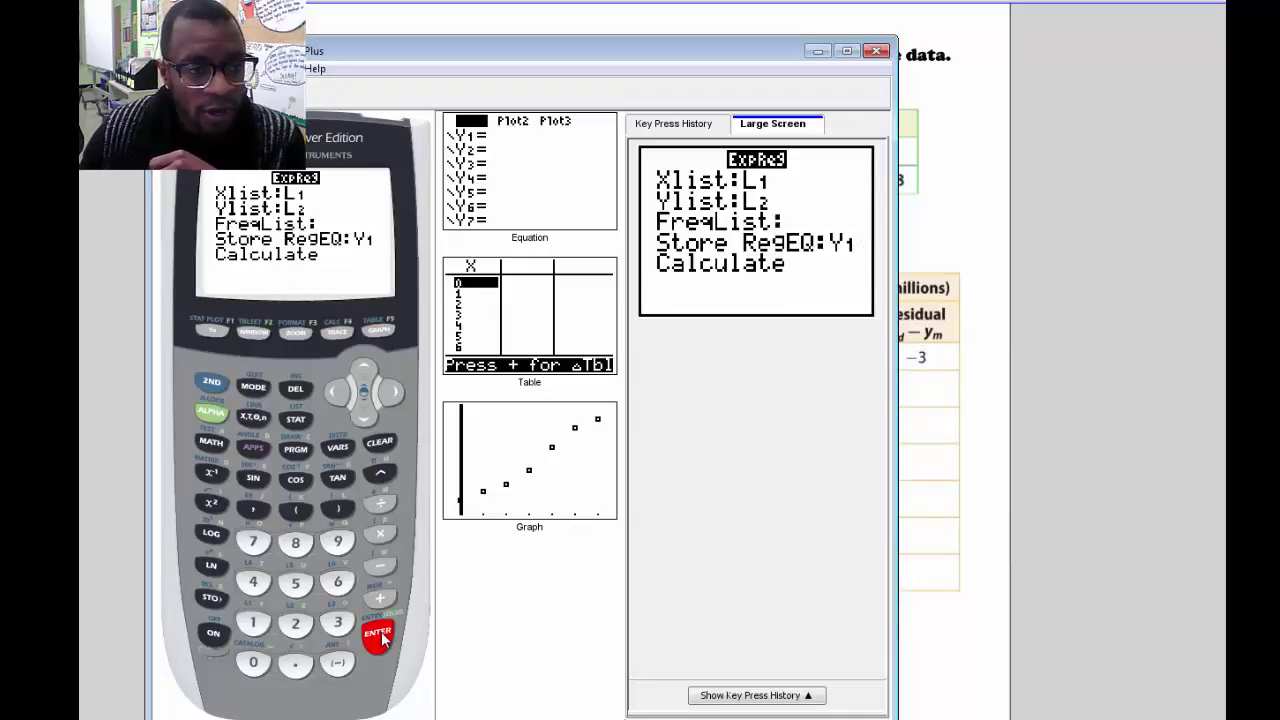
{"action": "left_click", "coordinate": [380, 637]}
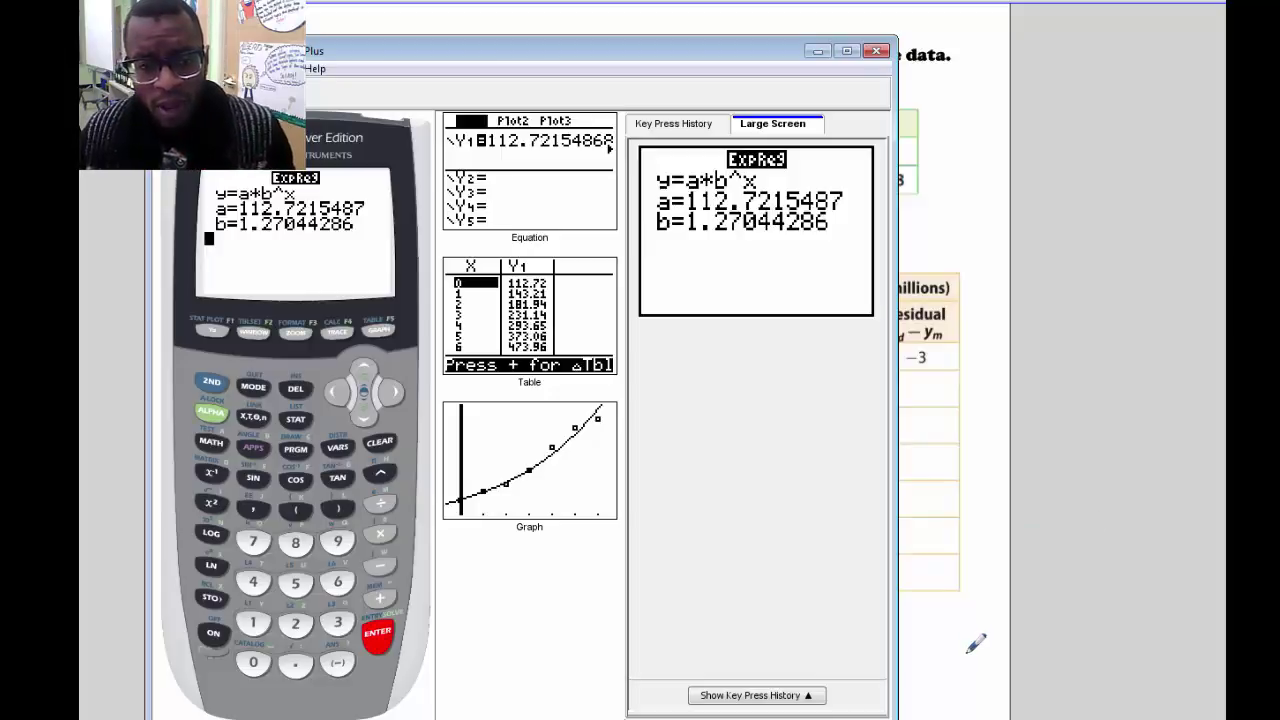
Switch away from TI-SmartView to reveal the worksheet's Internet-host tables.
{"action": "key", "text": "alt+Tab"}
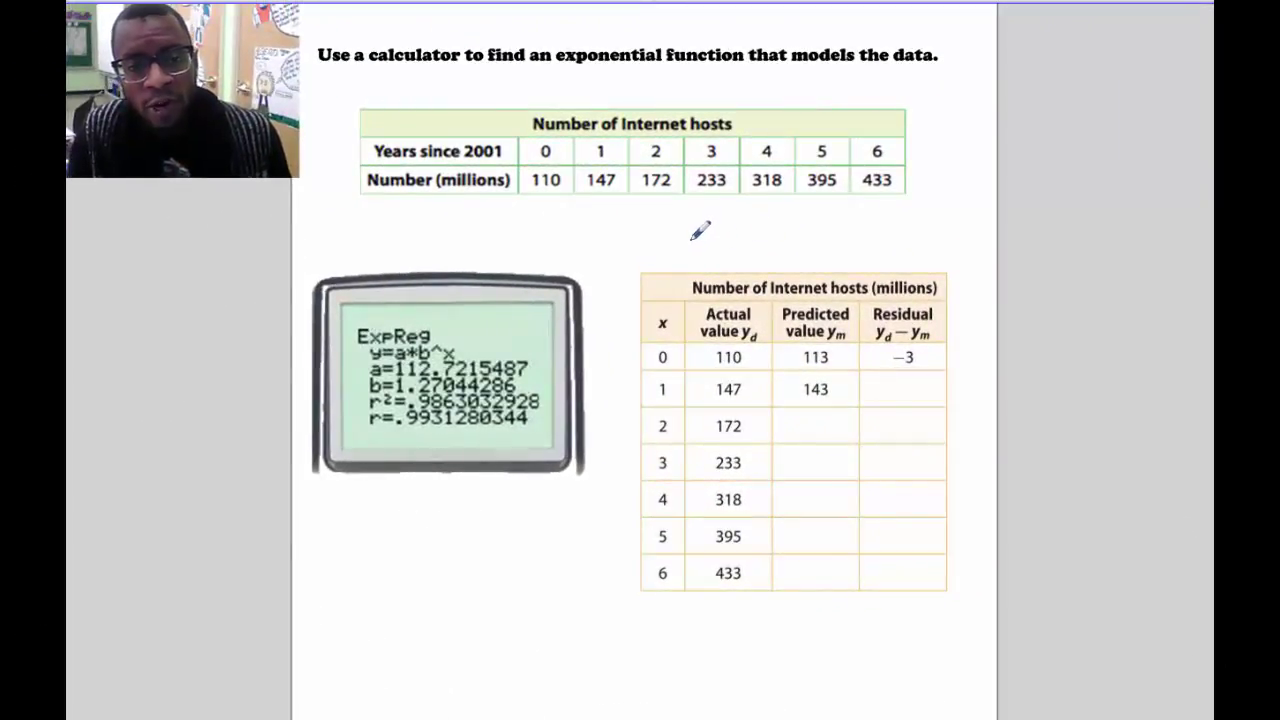
Handwrite y=113(1.27)^x above the hosts table, then bring TI-SmartView back to the front.
{"action": "mouse_move", "coordinate": [697, 241]}
{"action": "left_mouse_down"}
{"action": "mouse_move", "coordinate": [697, 282]}
{"action": "mouse_move", "coordinate": [718, 252]}
{"action": "mouse_move", "coordinate": [730, 257]}
{"action": "left_mouse_up"}
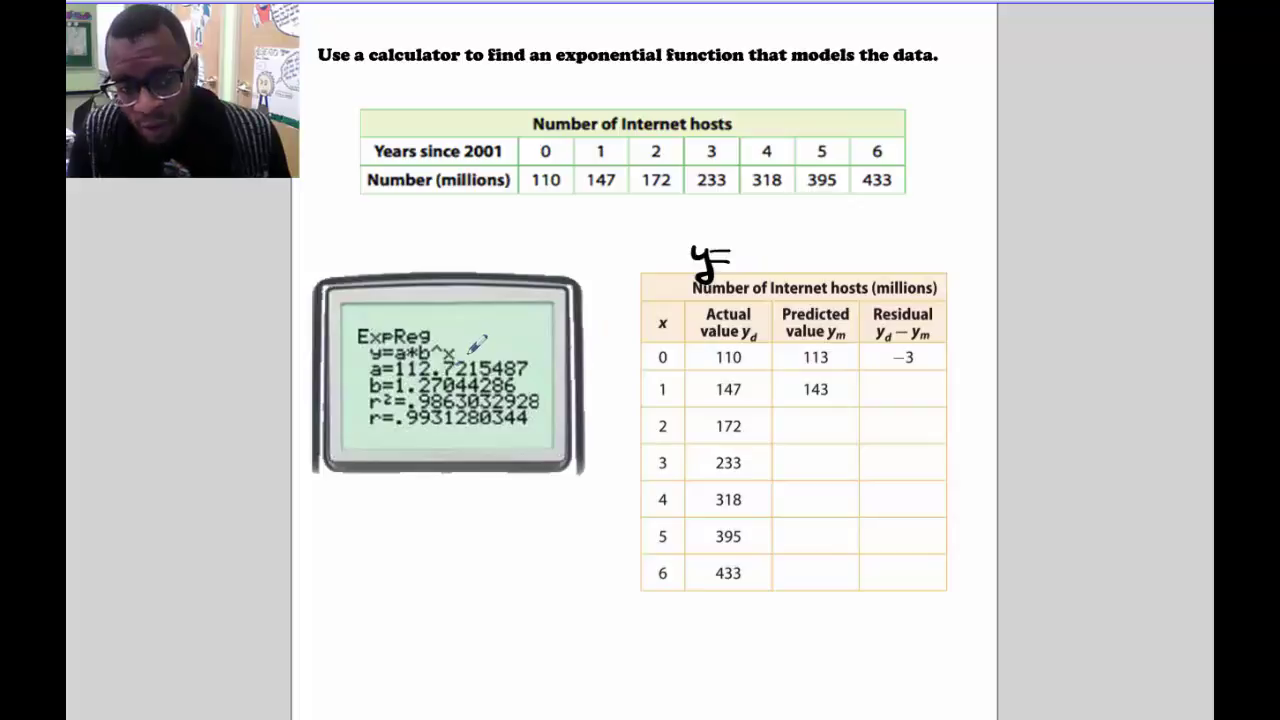
{"action": "mouse_move", "coordinate": [743, 239]}
{"action": "left_mouse_down"}
{"action": "mouse_move", "coordinate": [740, 266]}
{"action": "mouse_move", "coordinate": [782, 255]}
{"action": "mouse_move", "coordinate": [768, 266]}
{"action": "left_mouse_up"}
{"action": "mouse_move", "coordinate": [813, 229]}
{"action": "left_mouse_down"}
{"action": "mouse_move", "coordinate": [817, 265]}
{"action": "mouse_move", "coordinate": [841, 238]}
{"action": "mouse_move", "coordinate": [846, 253]}
{"action": "mouse_move", "coordinate": [874, 237]}
{"action": "mouse_move", "coordinate": [869, 257]}
{"action": "mouse_move", "coordinate": [884, 234]}
{"action": "mouse_move", "coordinate": [881, 267]}
{"action": "left_mouse_up"}
{"action": "left_click", "coordinate": [828, 265]}
{"action": "mouse_move", "coordinate": [895, 223]}
{"action": "left_mouse_down"}
{"action": "mouse_move", "coordinate": [914, 241]}
{"action": "mouse_move", "coordinate": [897, 242]}
{"action": "left_mouse_up"}
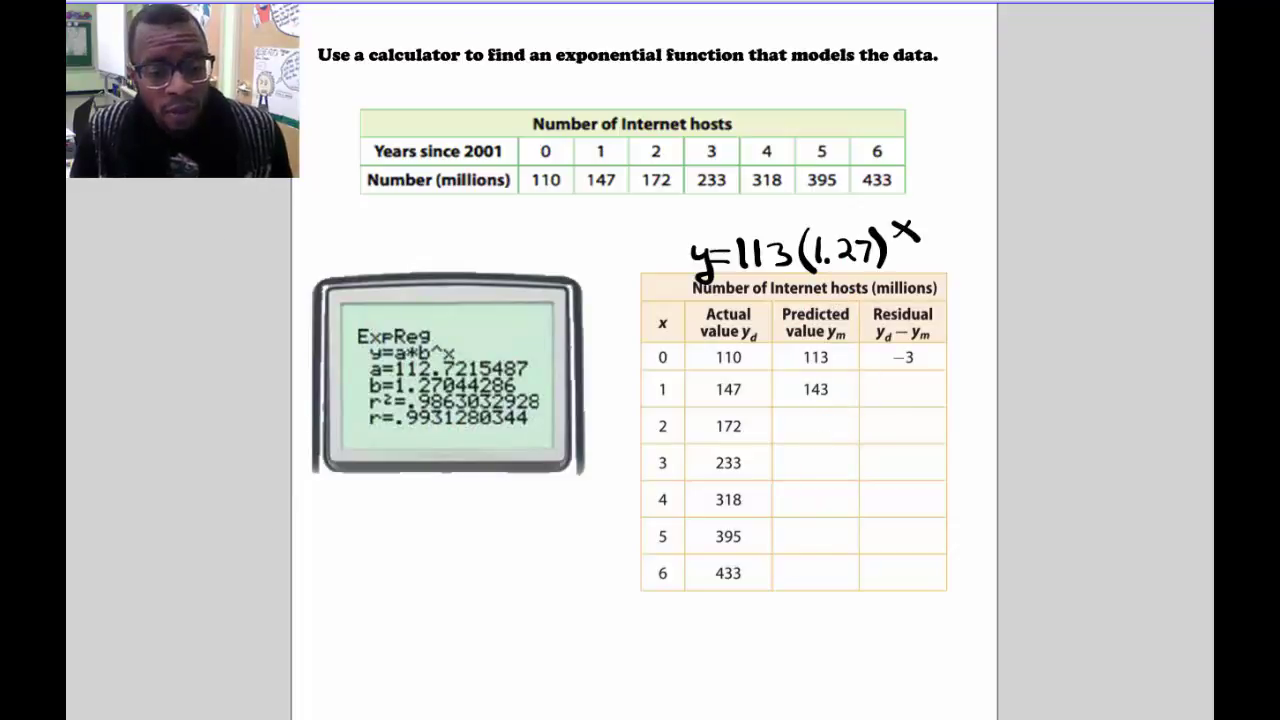
{"action": "key", "text": "alt+Tab"}
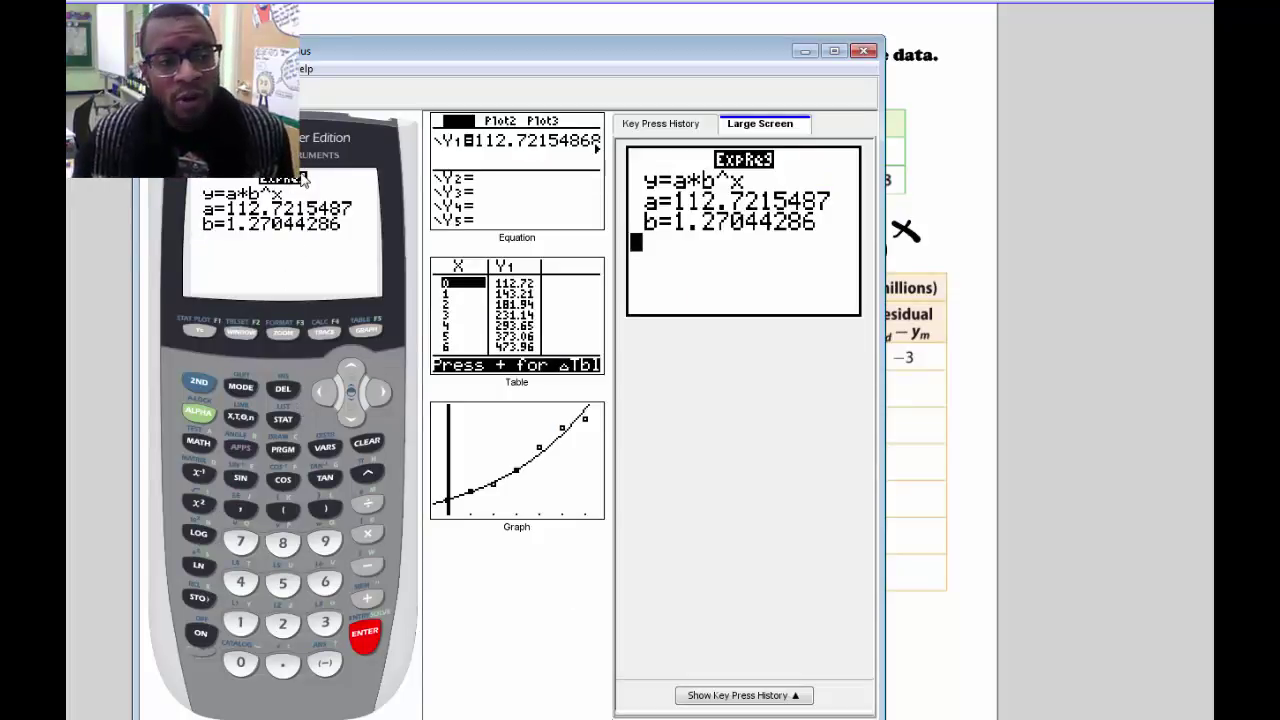
Check Y1 in the function editor, then display its table from 112.72 at x=0 to 473.96 at x=6.
{"action": "left_click", "coordinate": [204, 330]}
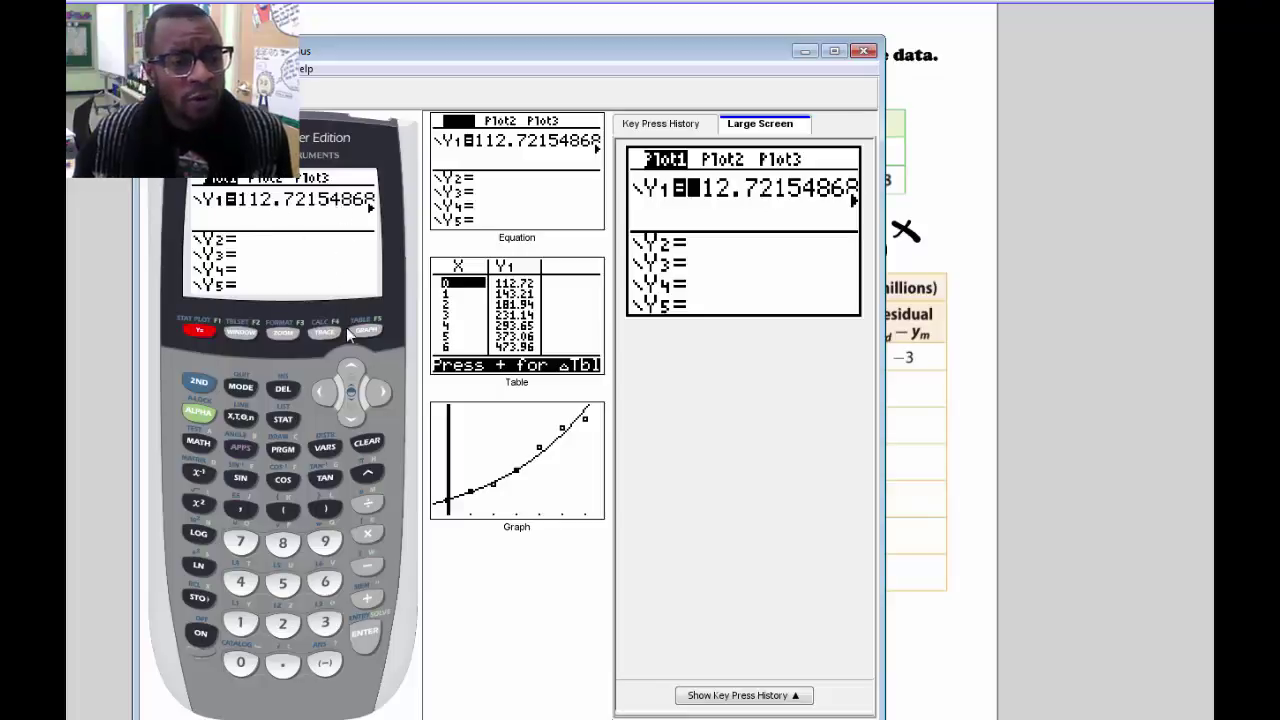
{"action": "left_click", "coordinate": [200, 383]}
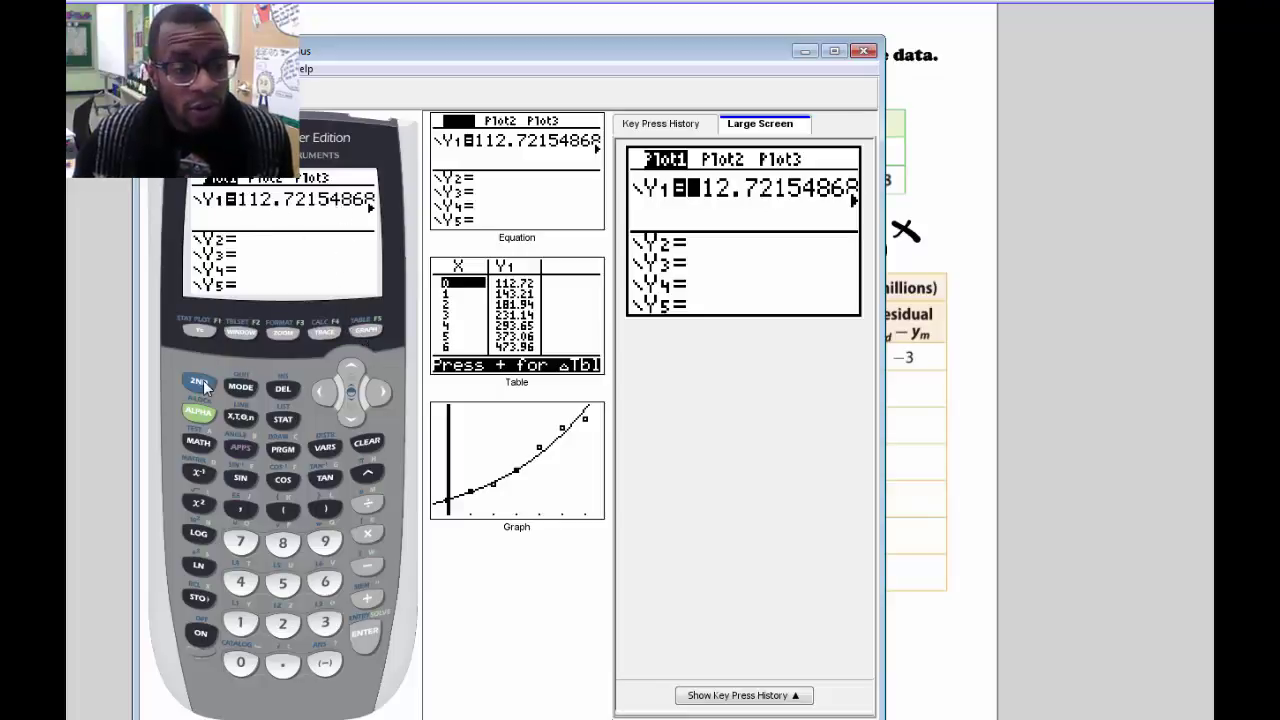
{"action": "left_click", "coordinate": [365, 330]}
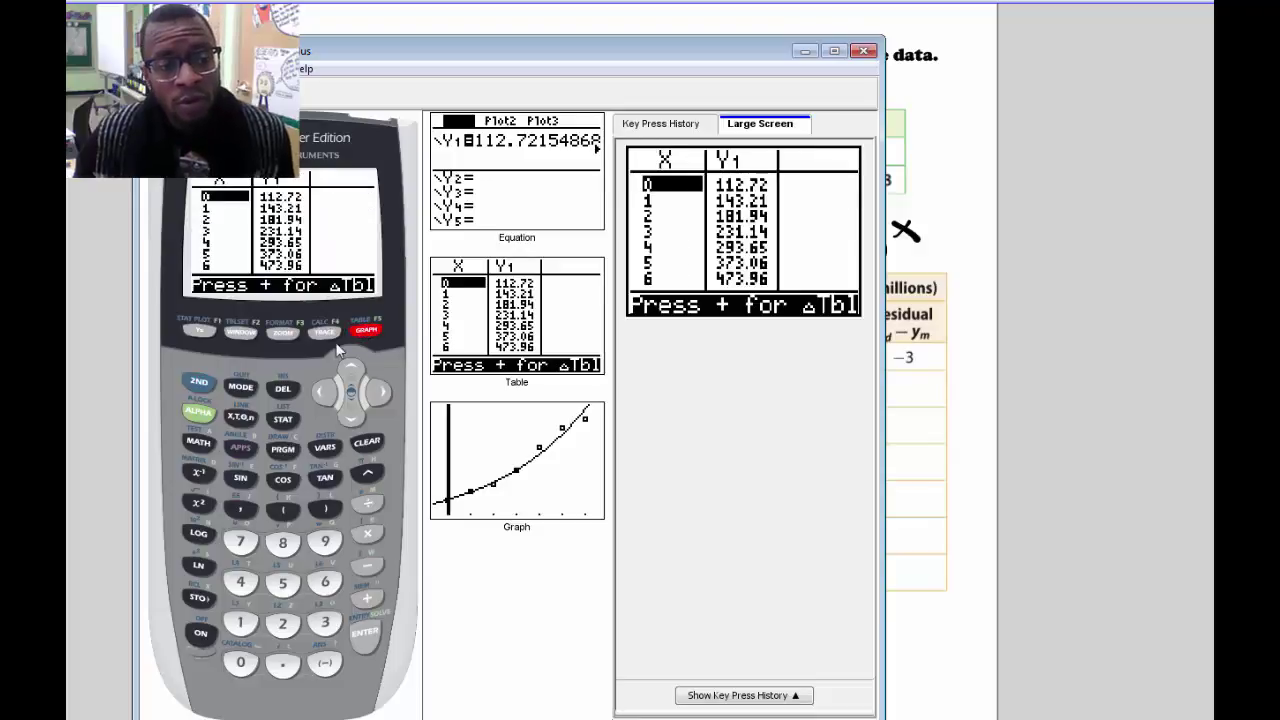